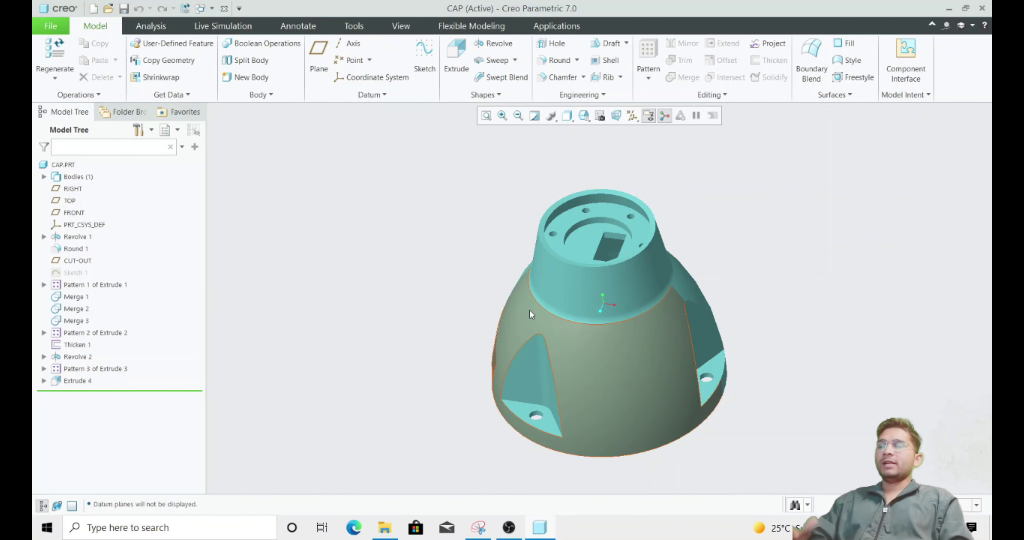
Create a new ref_color1 appearance in the Appearance Editor and switch its decal from Off to Image.
scroll(388, 308, down, 2)
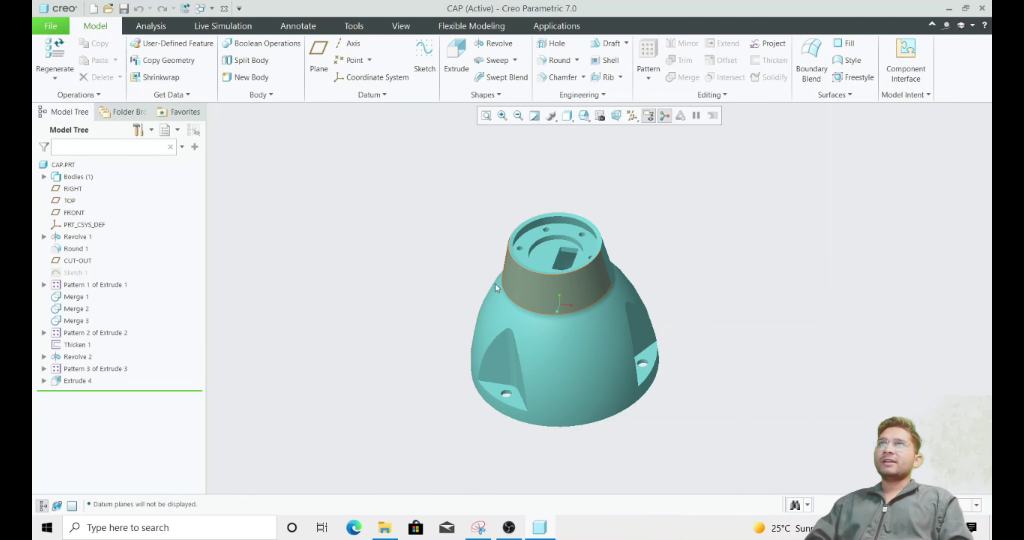
click(402, 26)
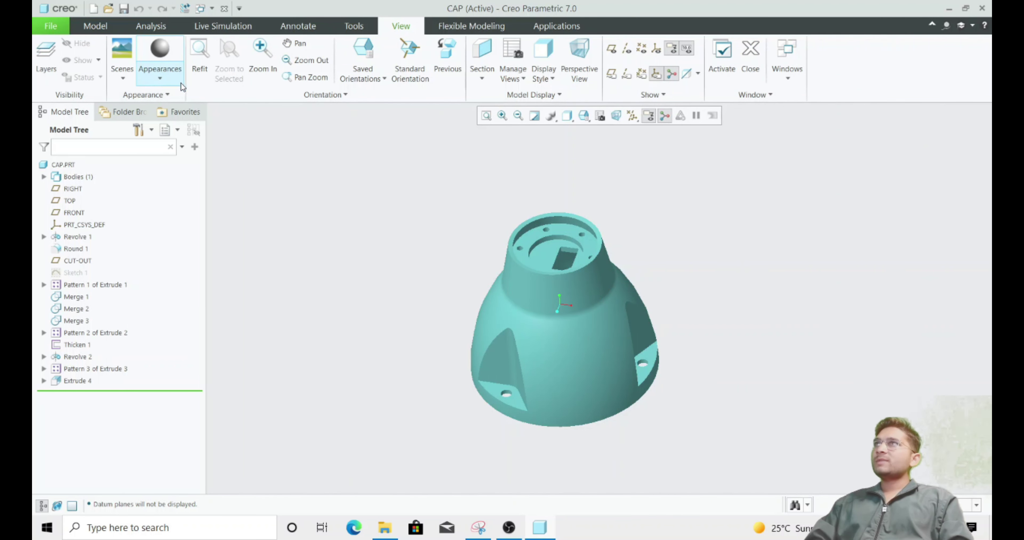
click(150, 83)
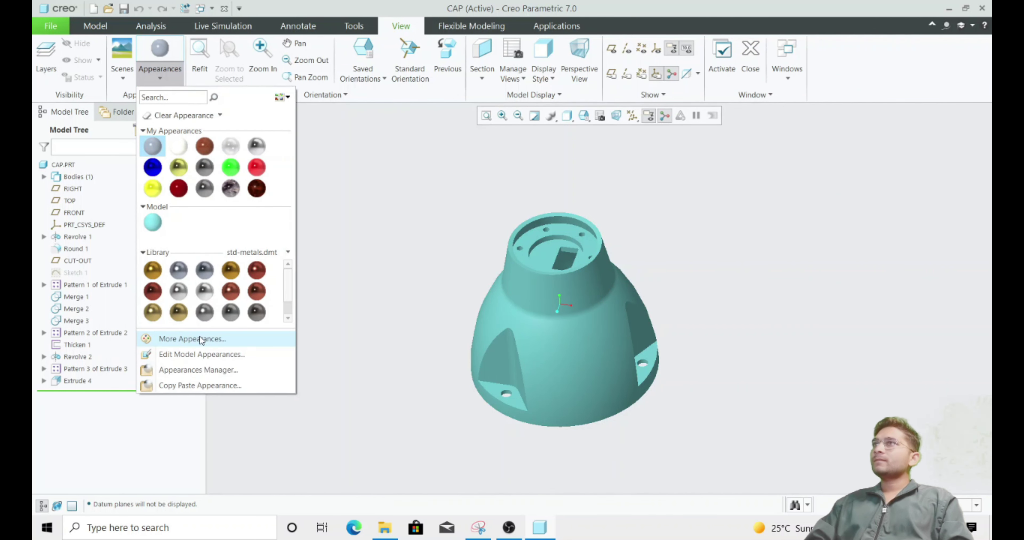
click(199, 336)
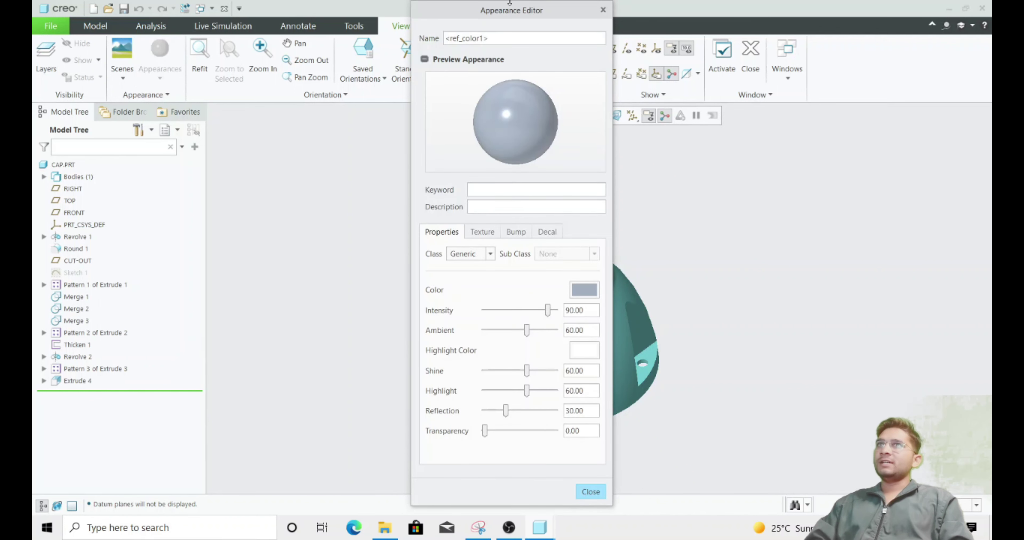
drag(515, 13, 346, 29)
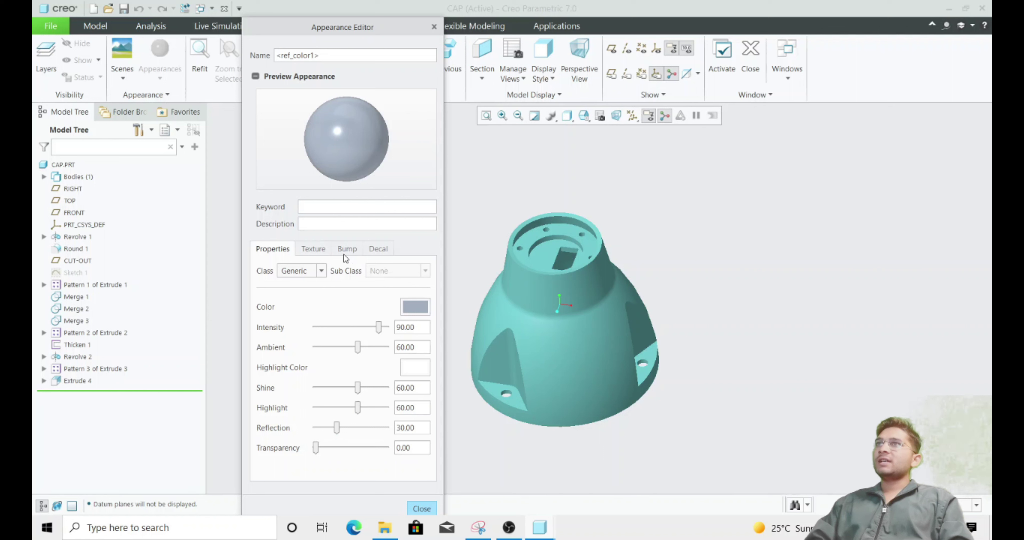
click(379, 249)
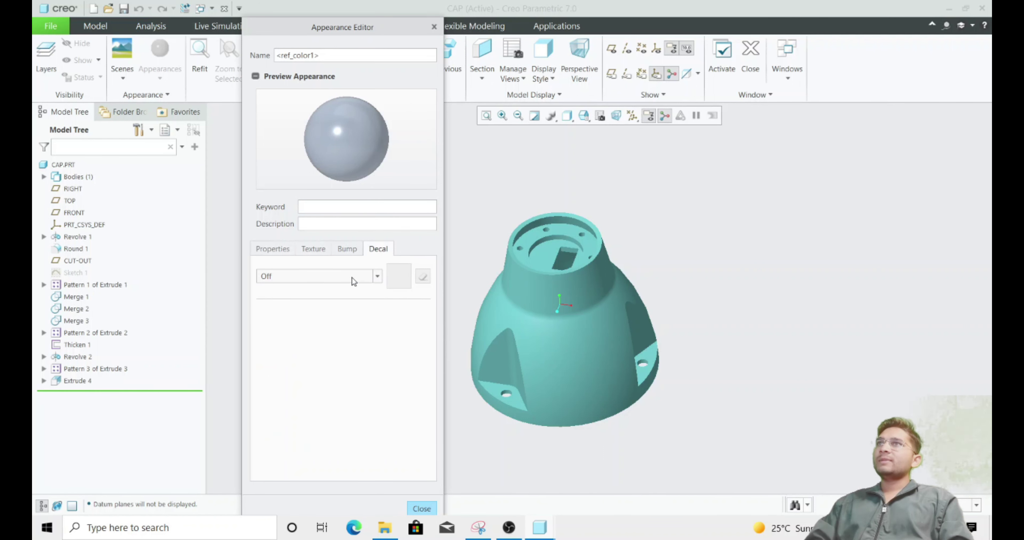
click(332, 274)
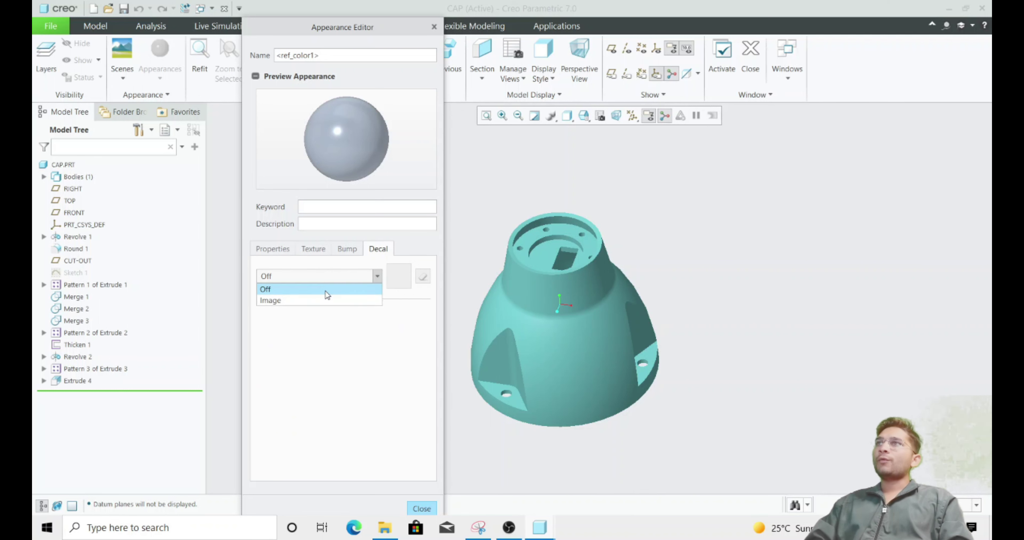
click(323, 299)
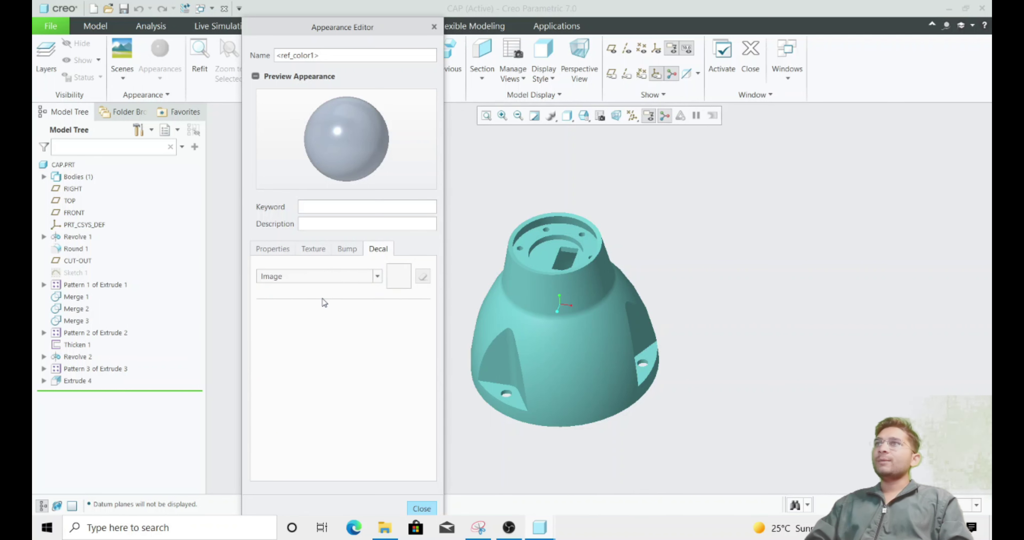
Load png.png from G:\You Tube cad\plastic Block\youtube as the ref_color1 decal image.
click(400, 278)
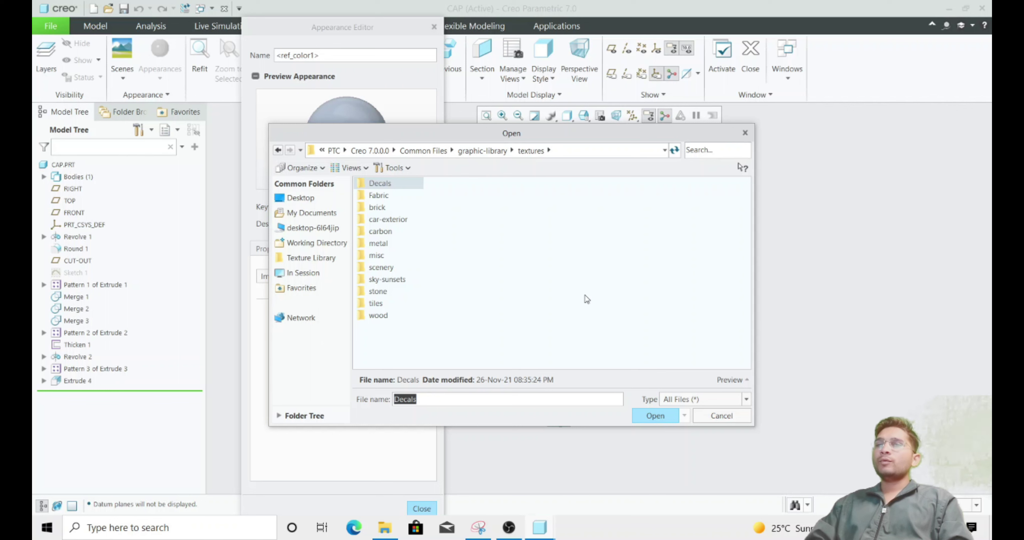
click(385, 527)
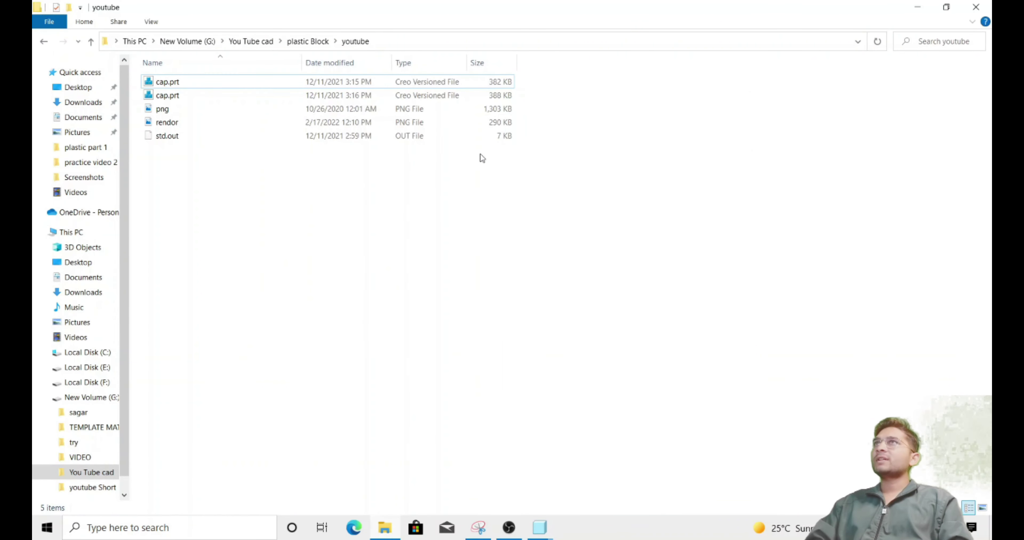
click(426, 44)
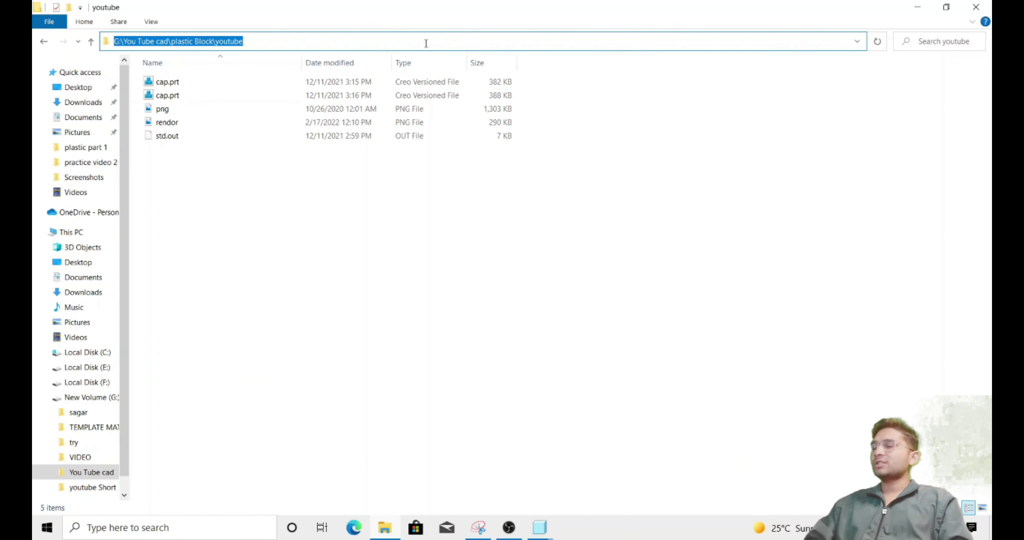
click(917, 7)
click(583, 151)
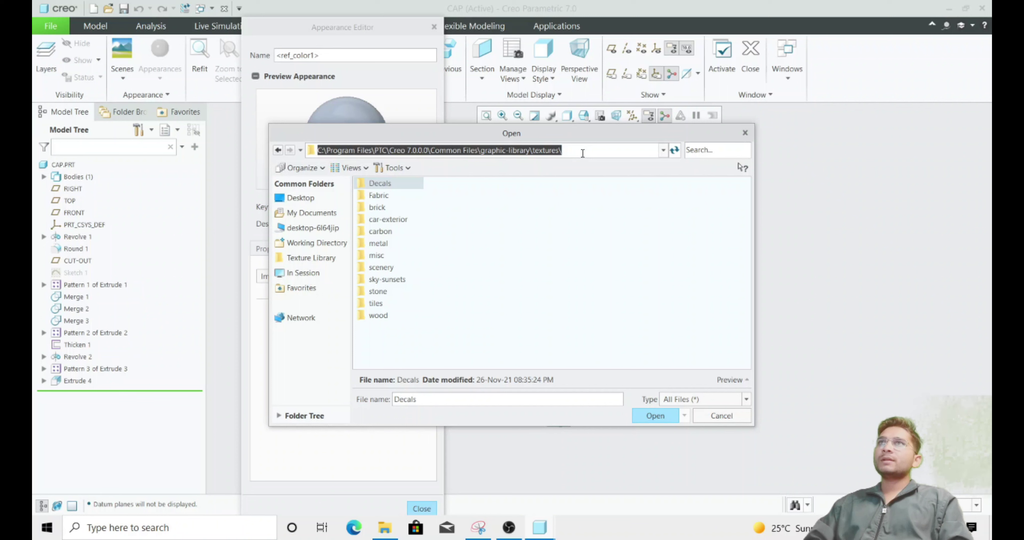
text(G:\You Tube cad\plastic Block\youtube)
key(Return)
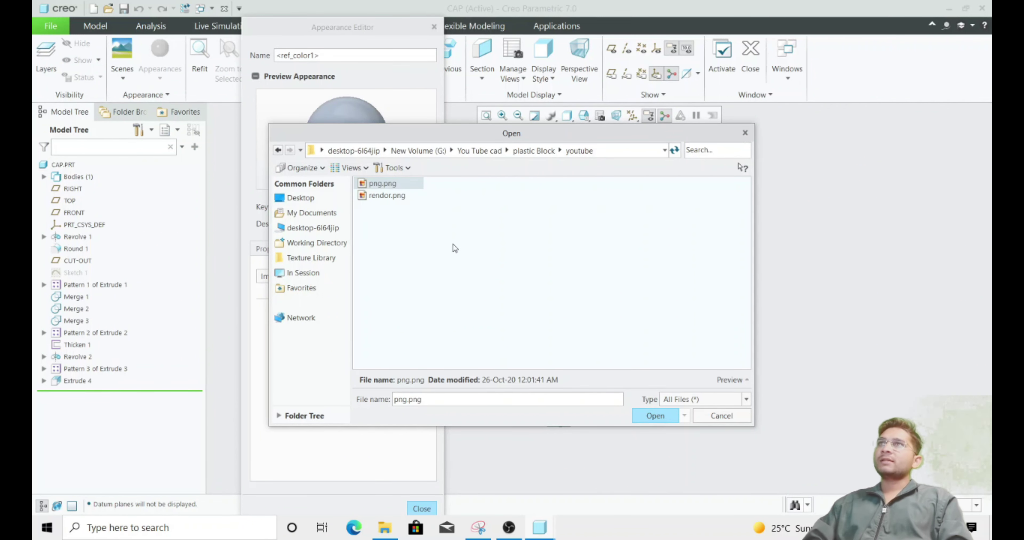
click(732, 380)
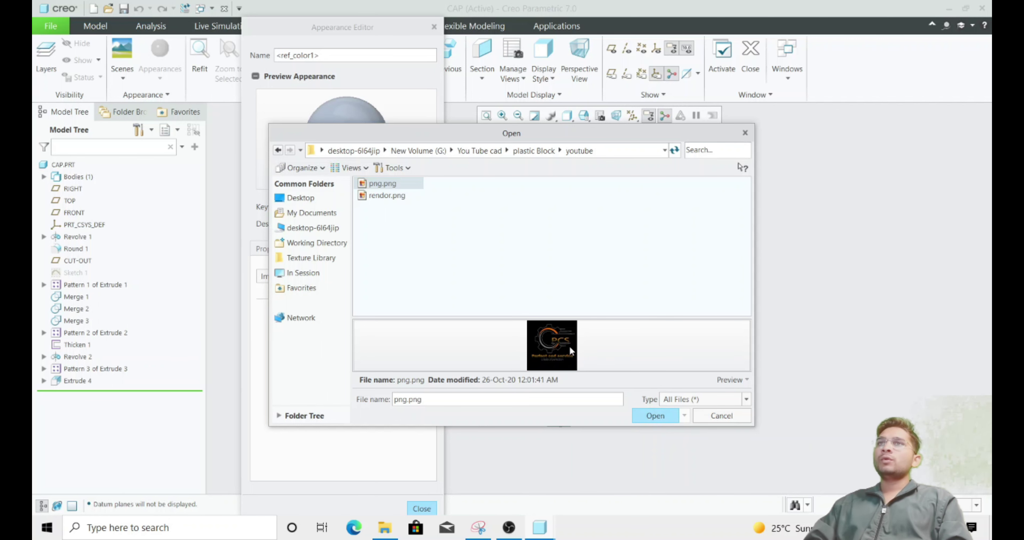
click(654, 416)
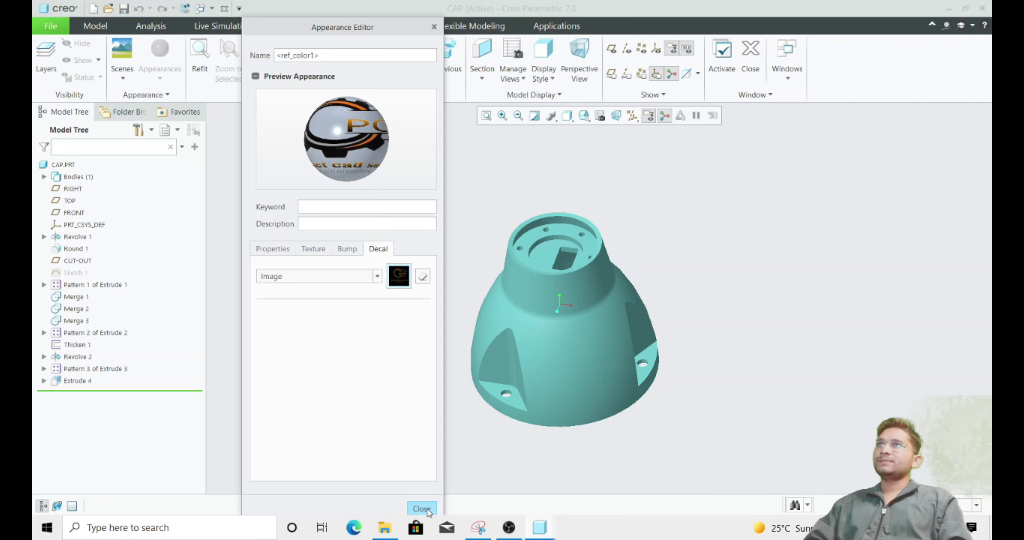
Paint ref_color1 onto the cap's conical outer surface and orbit to check the logo.
click(423, 509)
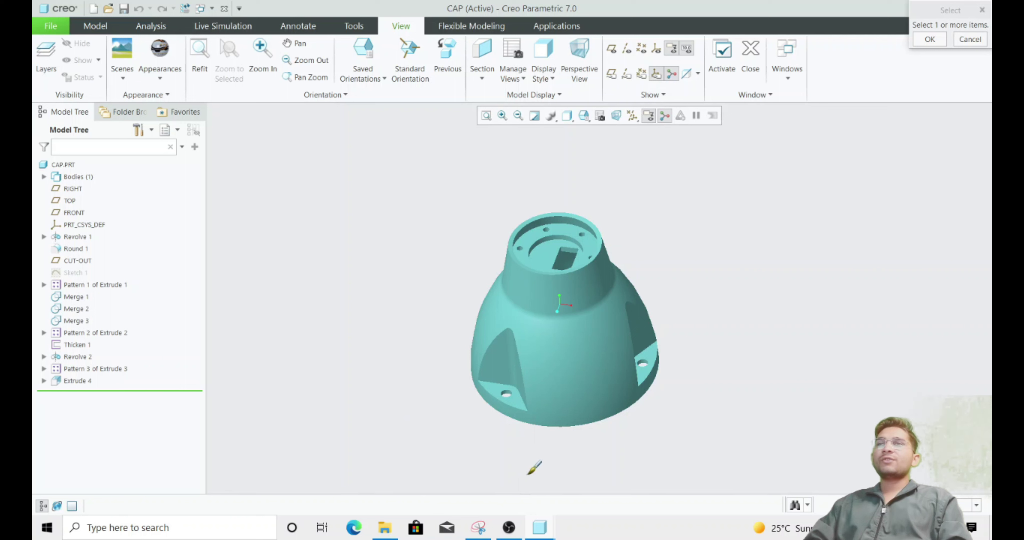
click(633, 417)
middle_click(671, 427)
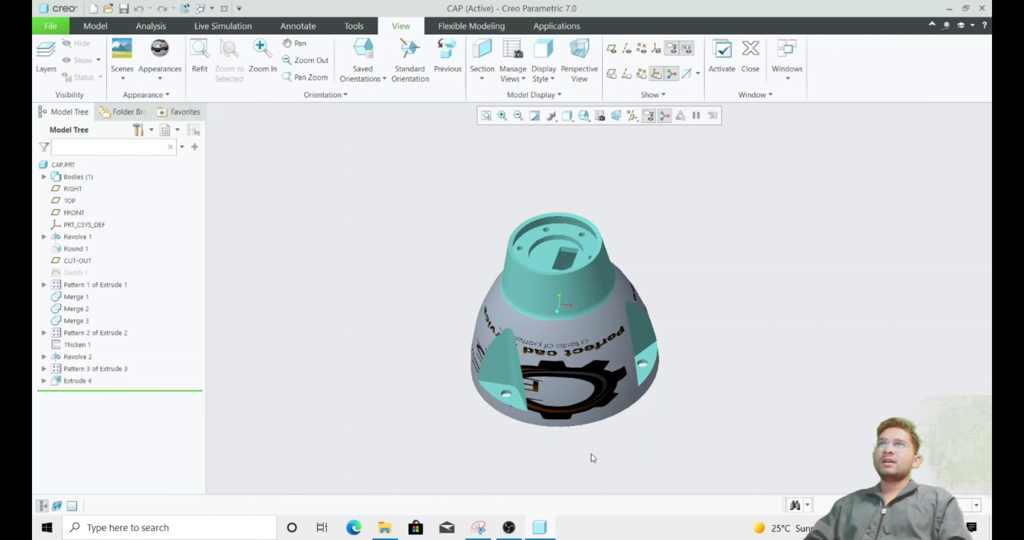
mouse_move(530, 363)
middle_down()
mouse_move(365, 375)
mouse_move(550, 397)
middle_up()
mouse_move(560, 360)
middle_down()
mouse_move(403, 424)
mouse_move(582, 416)
mouse_move(542, 427)
mouse_move(539, 449)
mouse_move(554, 445)
mouse_move(549, 433)
middle_up()
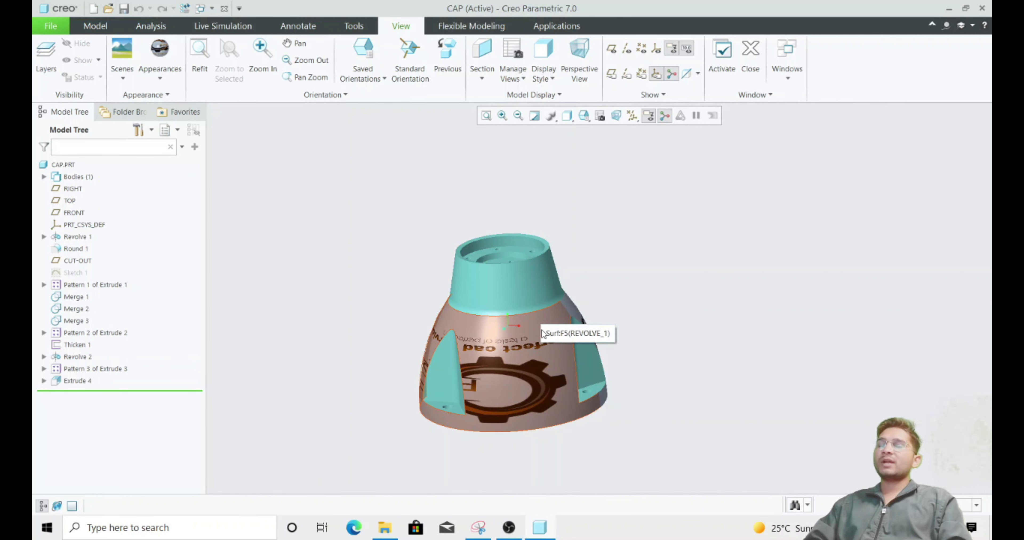
middle_drag(543, 334, 510, 363)
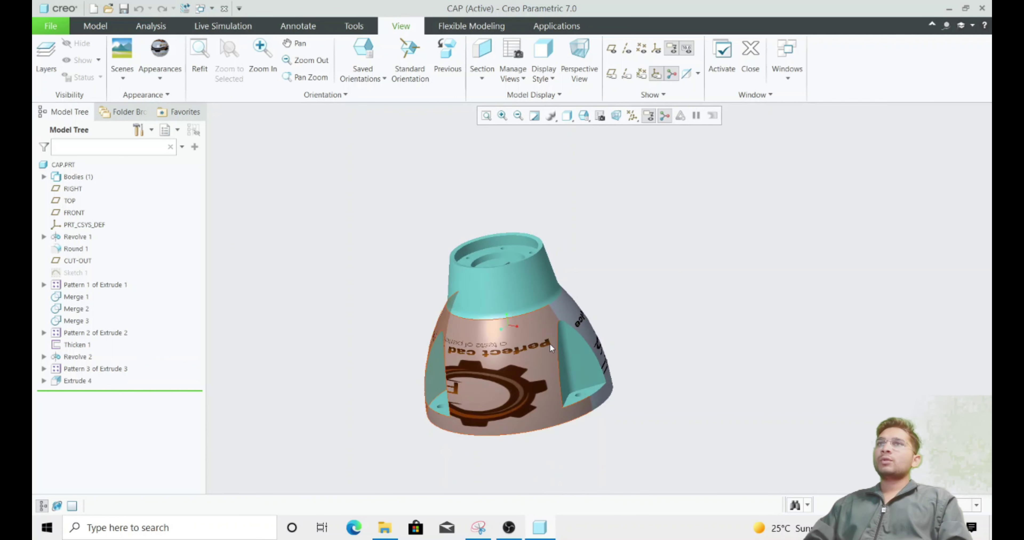
middle_drag(405, 325, 445, 301)
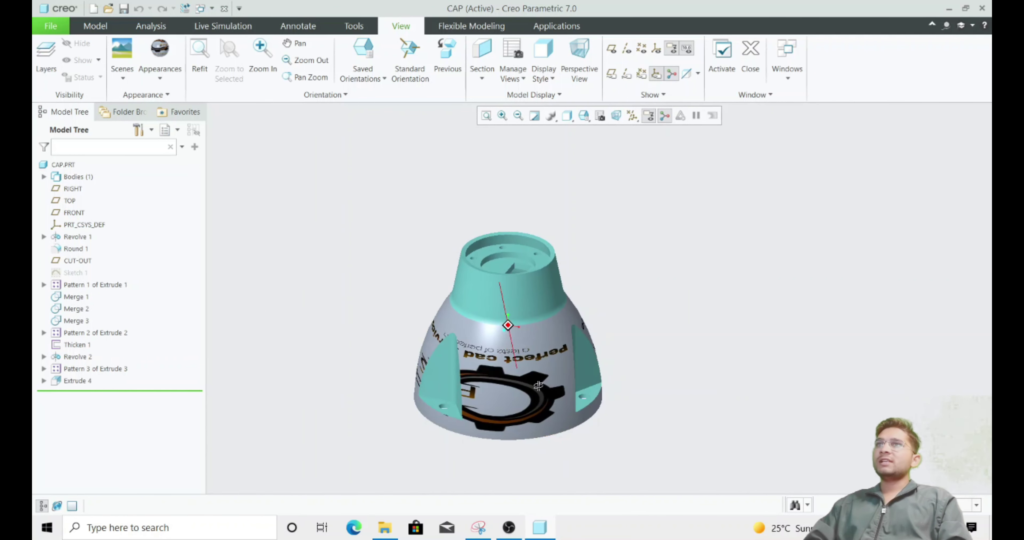
Open Edit Model Appearances and eyedrop the ref_color1 decal from the cap's outer surface.
click(165, 82)
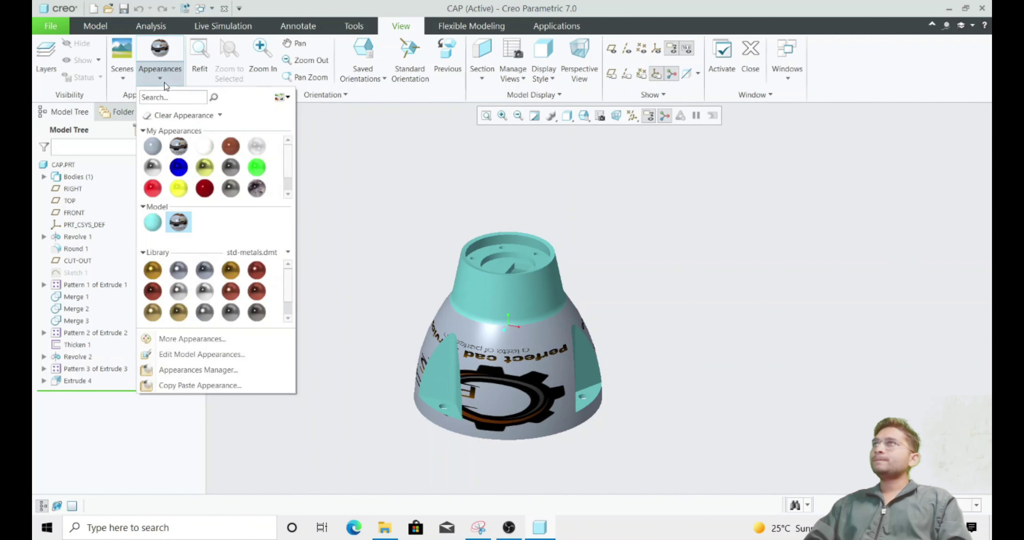
click(244, 356)
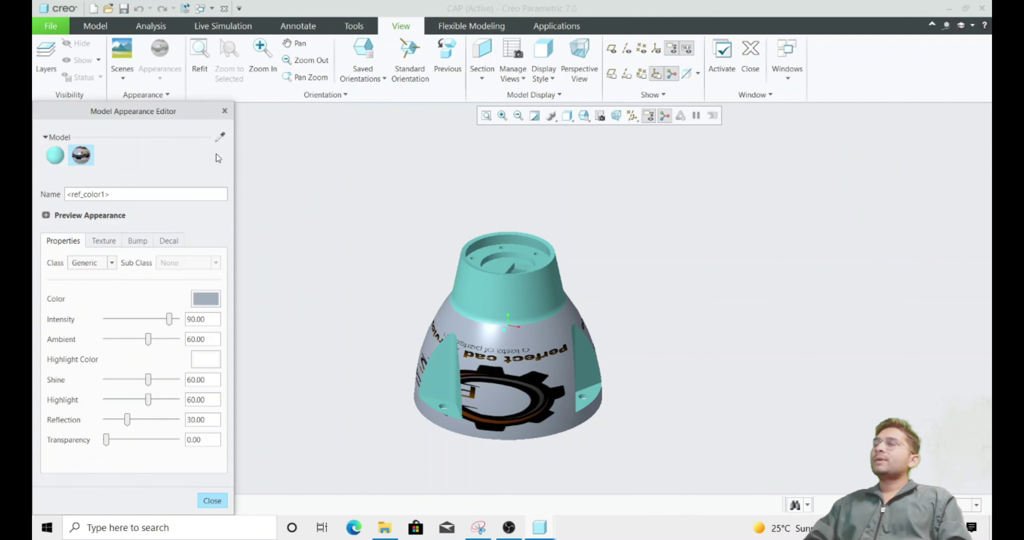
click(218, 143)
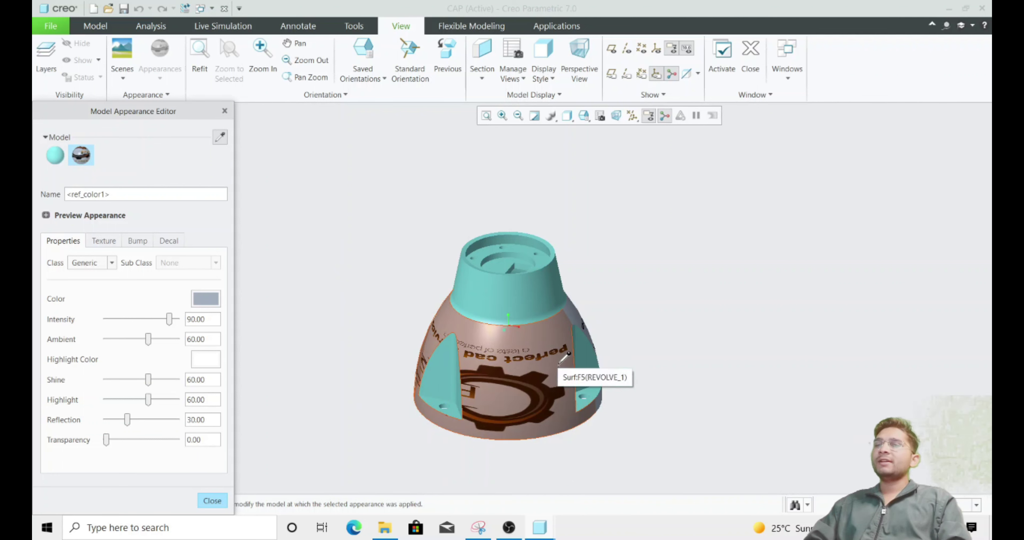
click(569, 354)
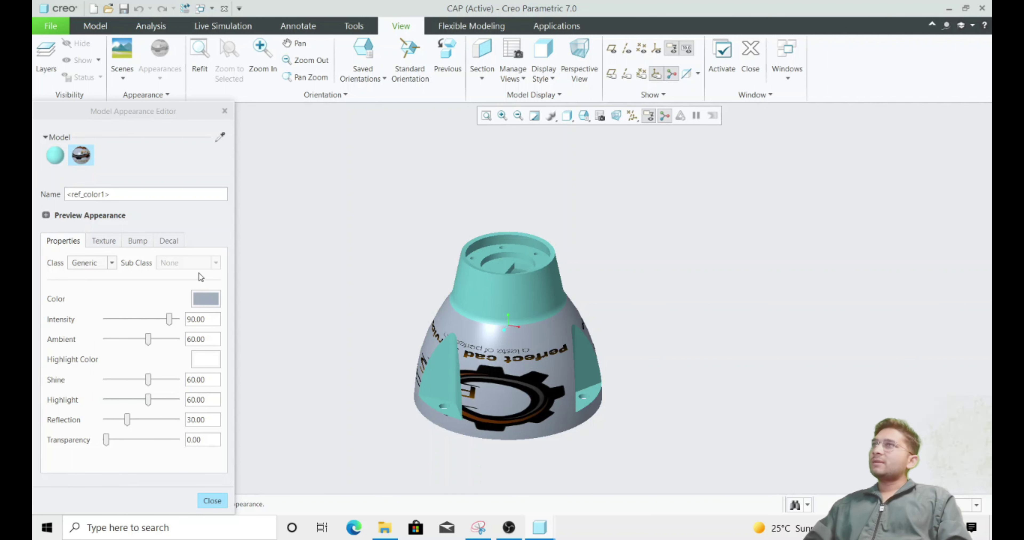
Switch the decal's mapping type to Spherical.
click(178, 244)
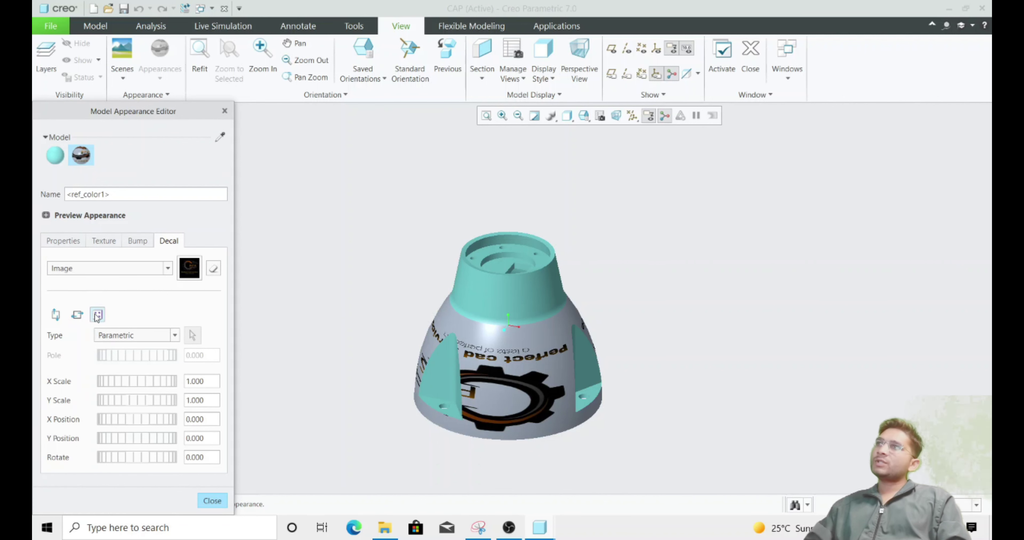
mouse_move(512, 385)
middle_down()
mouse_move(622, 388)
mouse_move(263, 394)
middle_up()
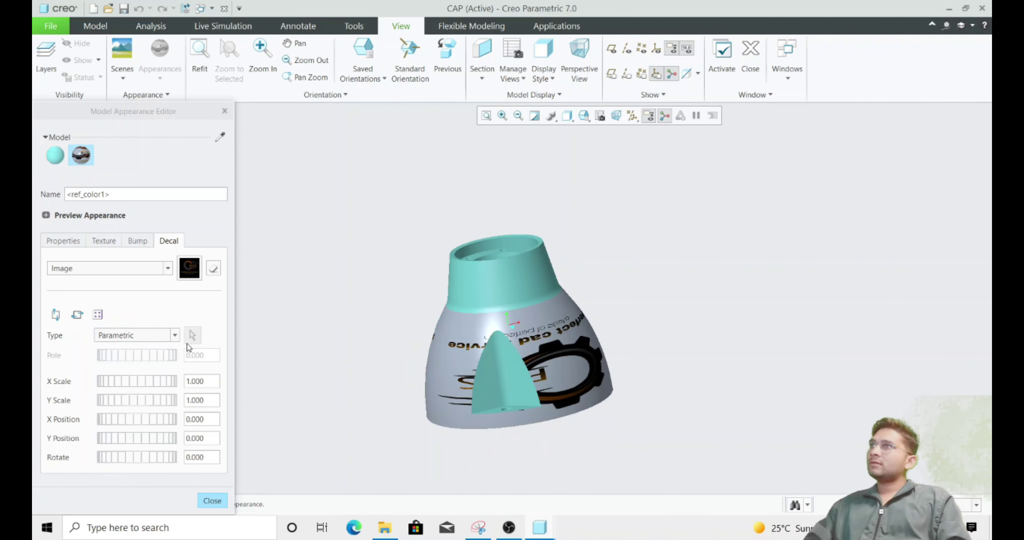
mouse_move(487, 354)
middle_down()
mouse_move(544, 324)
mouse_move(515, 368)
mouse_move(524, 376)
middle_up()
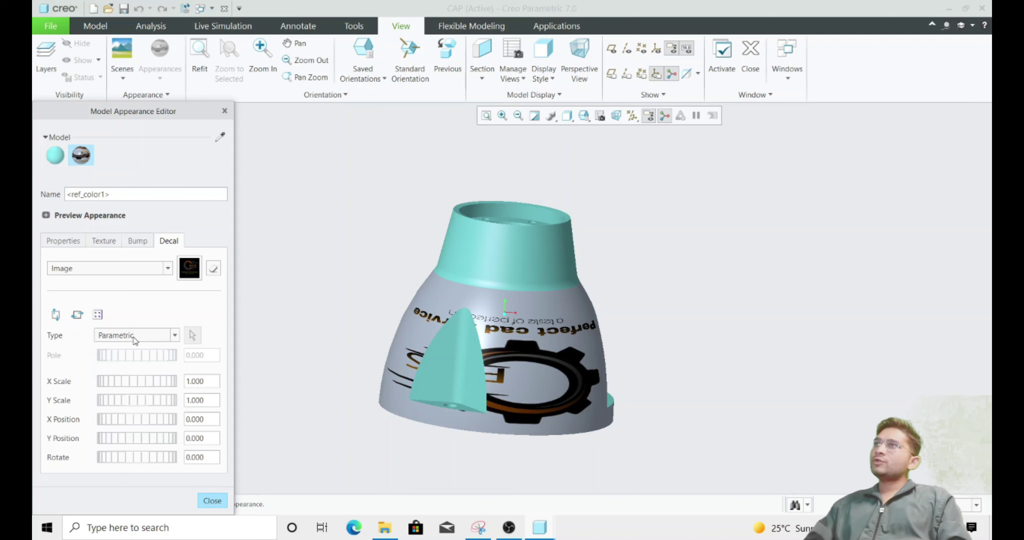
middle_drag(463, 336, 233, 386)
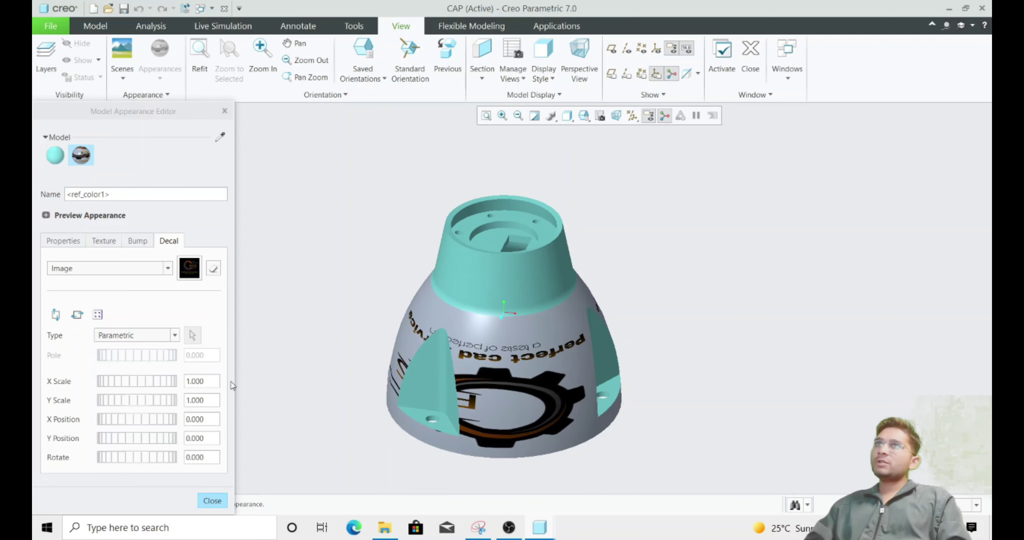
click(125, 338)
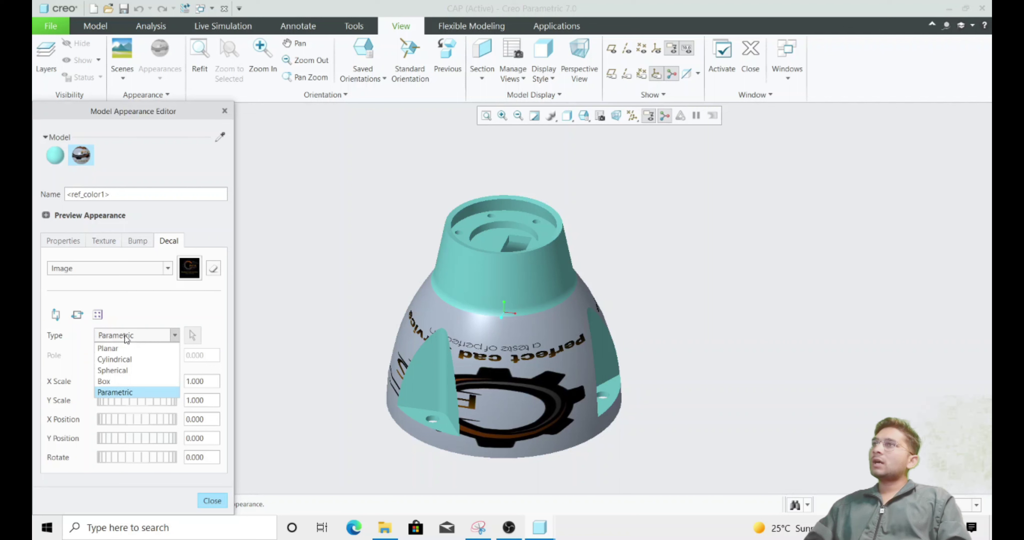
click(127, 370)
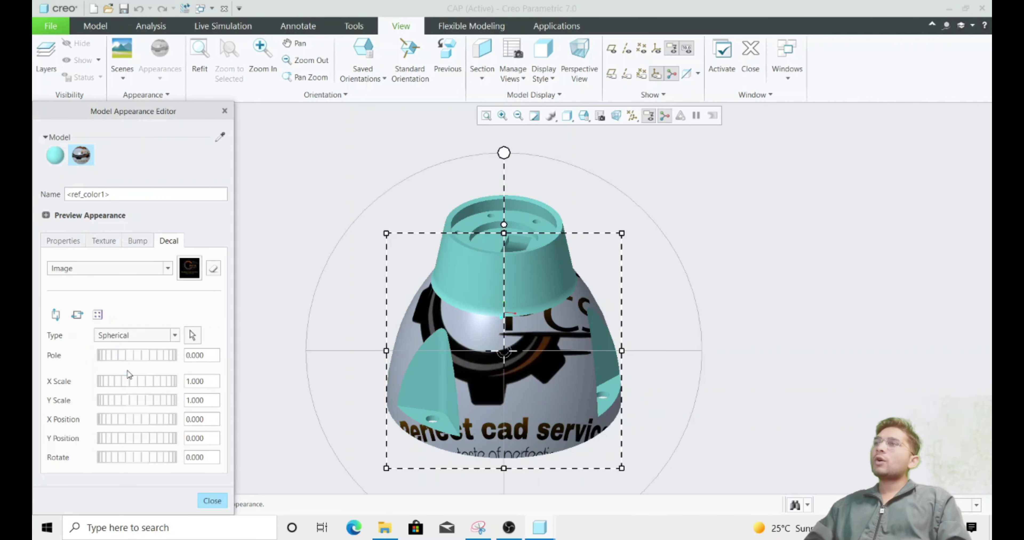
Scale the logo to X 0.590, Y 0.560, move it onto the front face, rotate to -5.930.
mouse_move(422, 410)
middle_down()
mouse_move(472, 381)
mouse_move(557, 408)
middle_up()
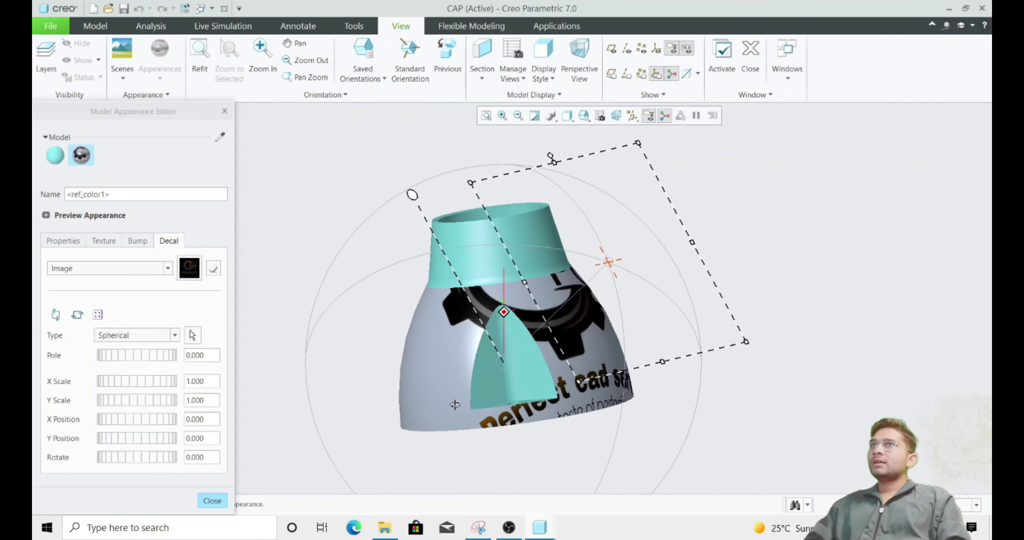
middle_drag(557, 408, 318, 334)
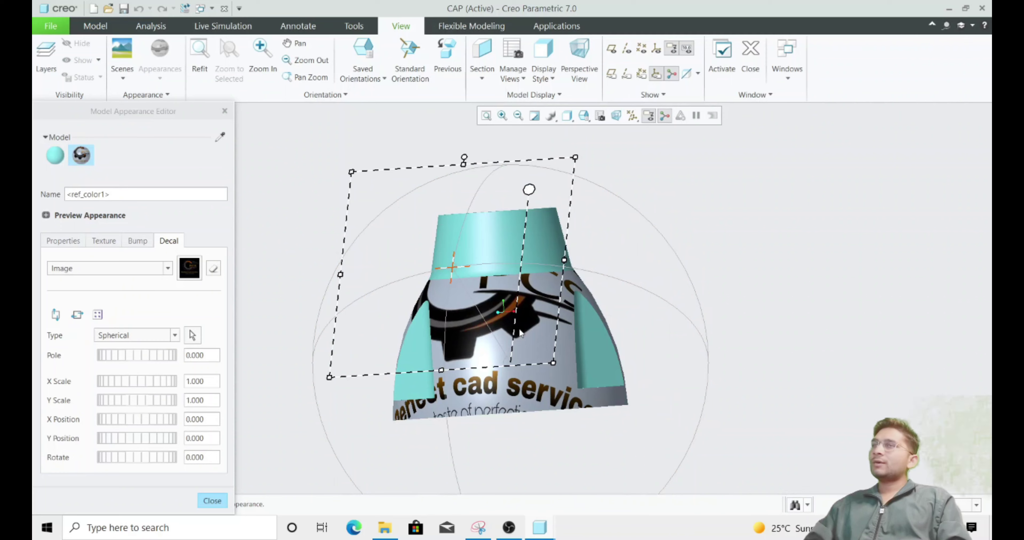
middle_drag(520, 329, 515, 353)
scroll(516, 353, down, 2)
middle_drag(522, 428, 521, 428)
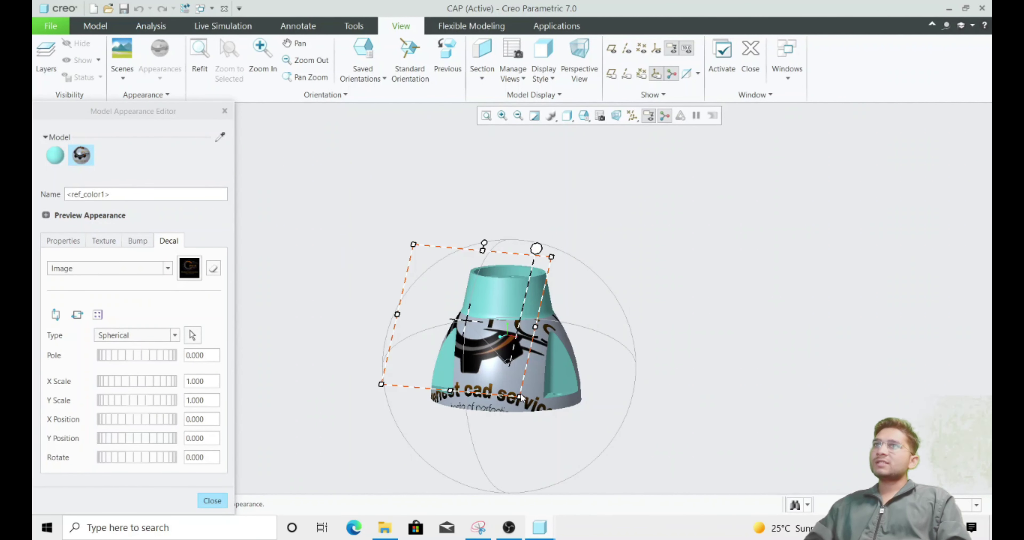
drag(519, 395, 498, 378)
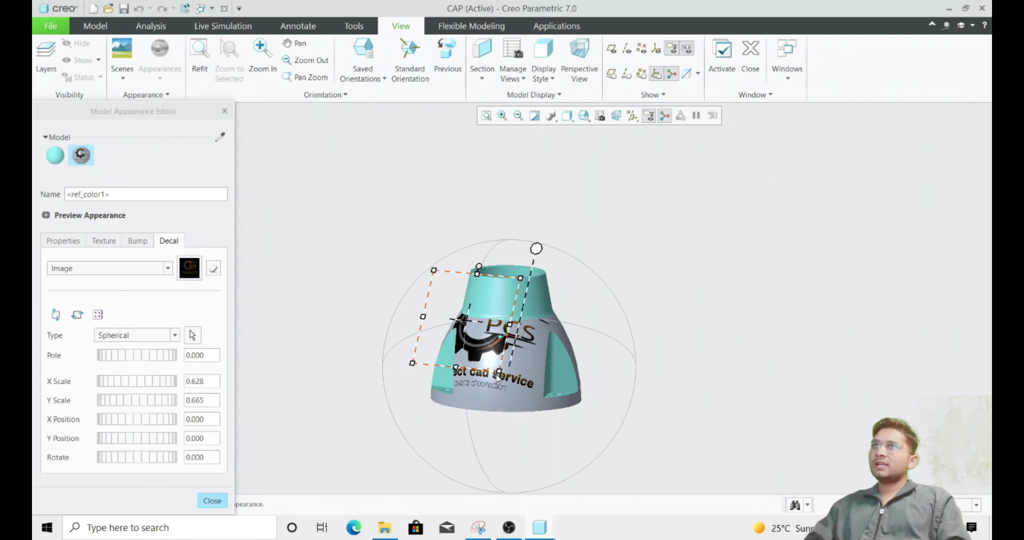
drag(499, 373, 498, 363)
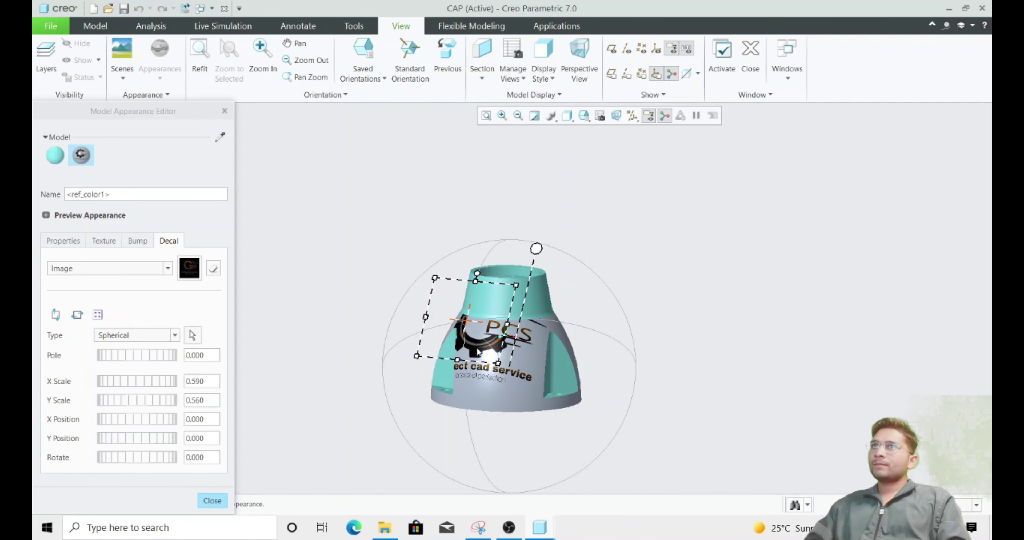
drag(469, 326, 545, 448)
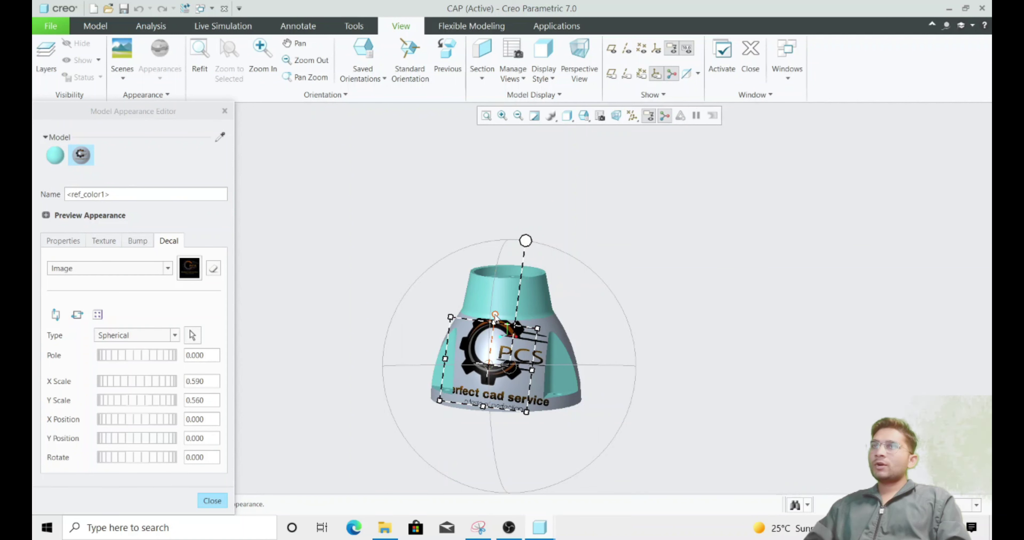
drag(494, 316, 490, 316)
Set decal rotation -4.420, X position 0.010, Y position 0.000, and scale 0.451 × 0.472.
drag(110, 458, 121, 456)
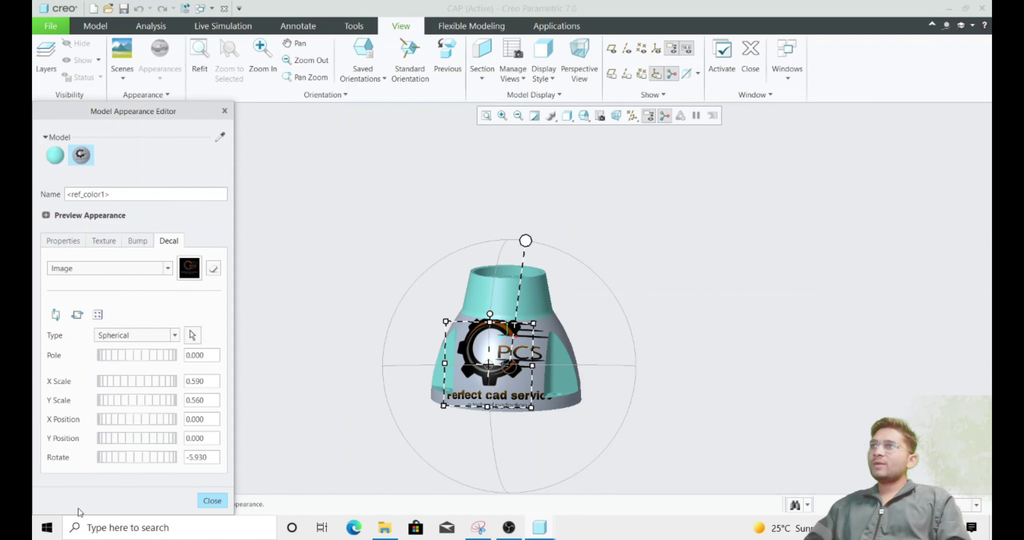
drag(132, 457, 136, 458)
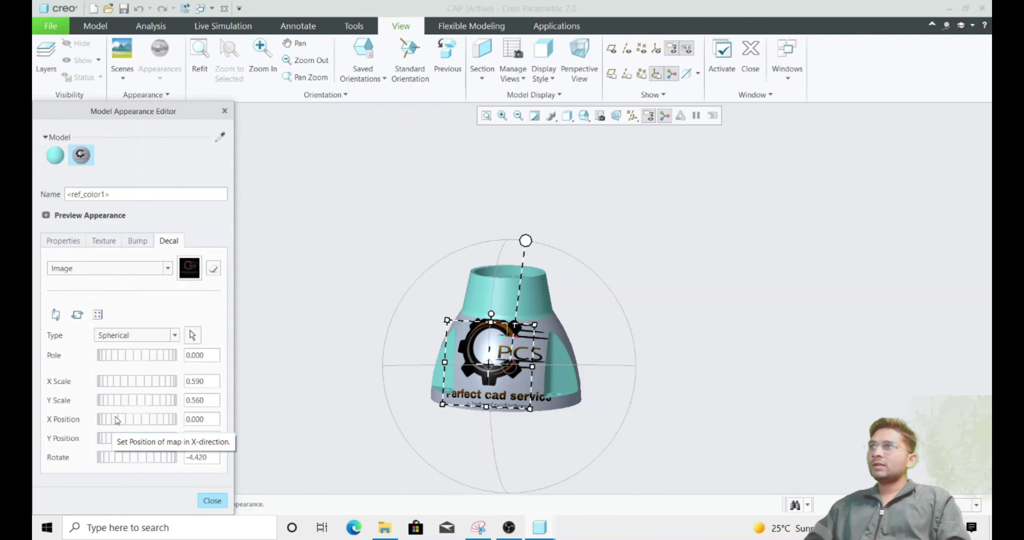
drag(115, 417, 116, 422)
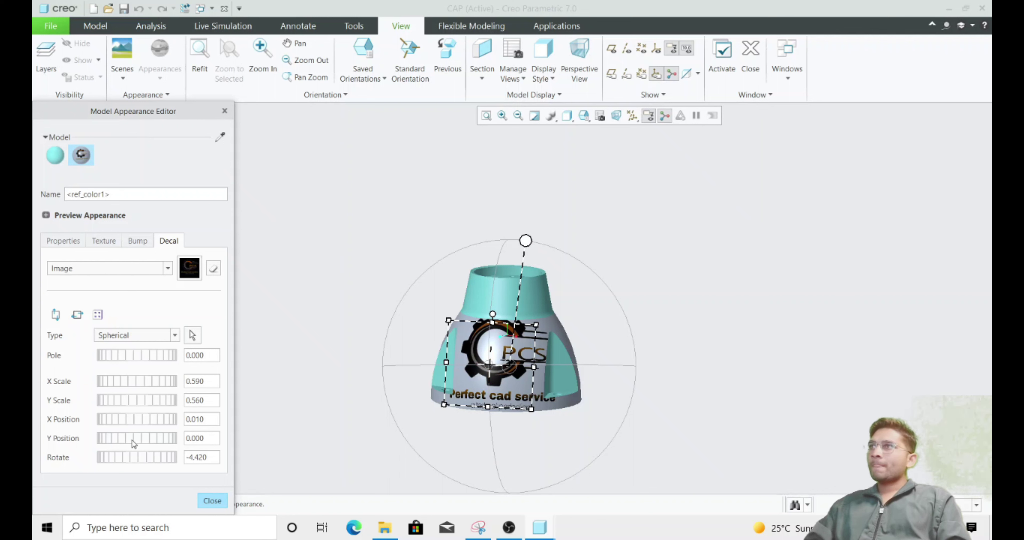
drag(135, 438, 139, 440)
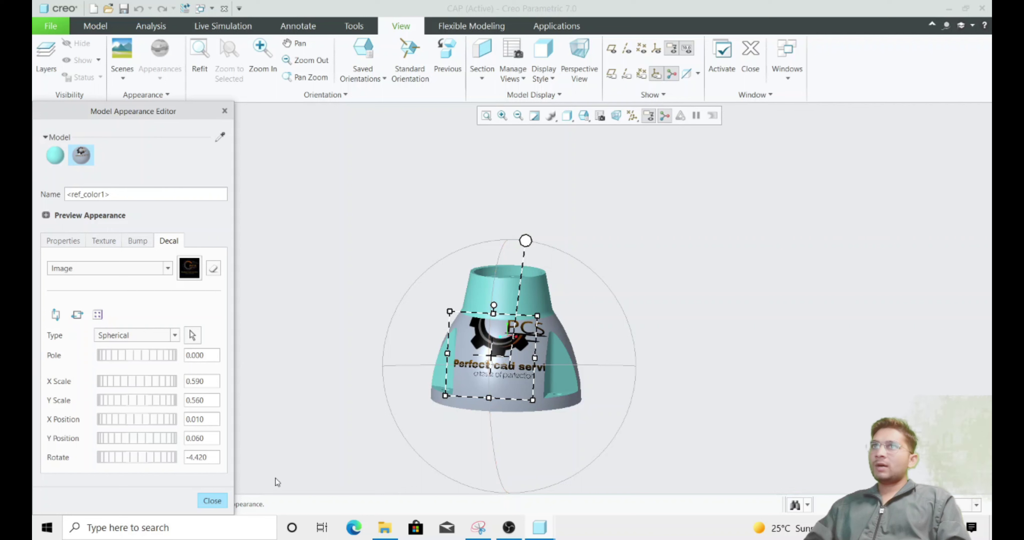
drag(146, 437, 144, 441)
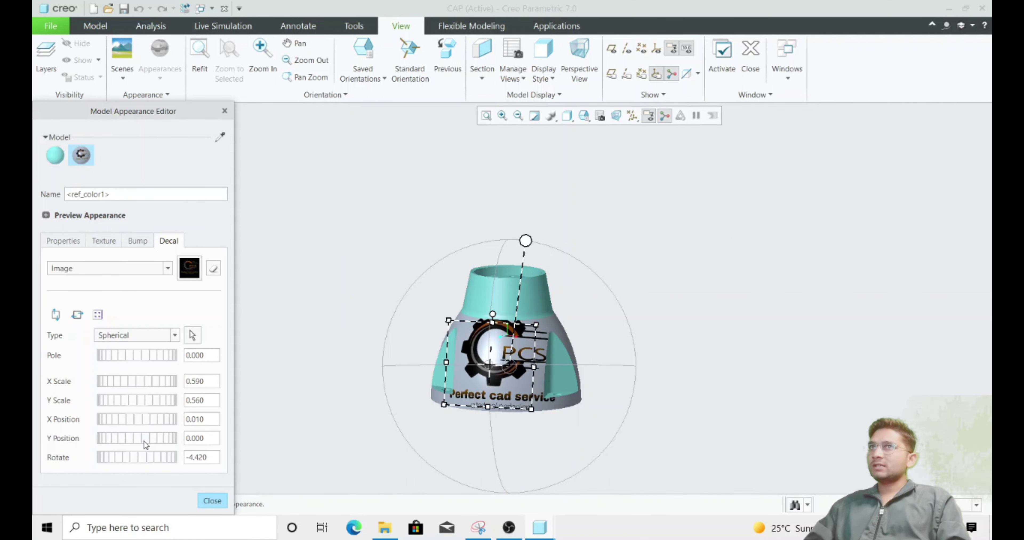
drag(532, 410, 526, 402)
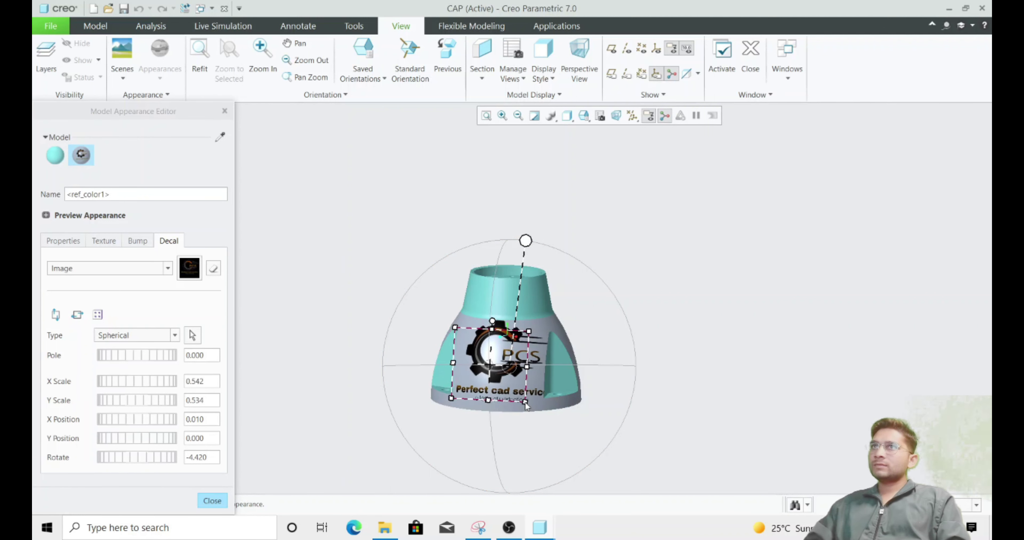
scroll(513, 354, down, 1)
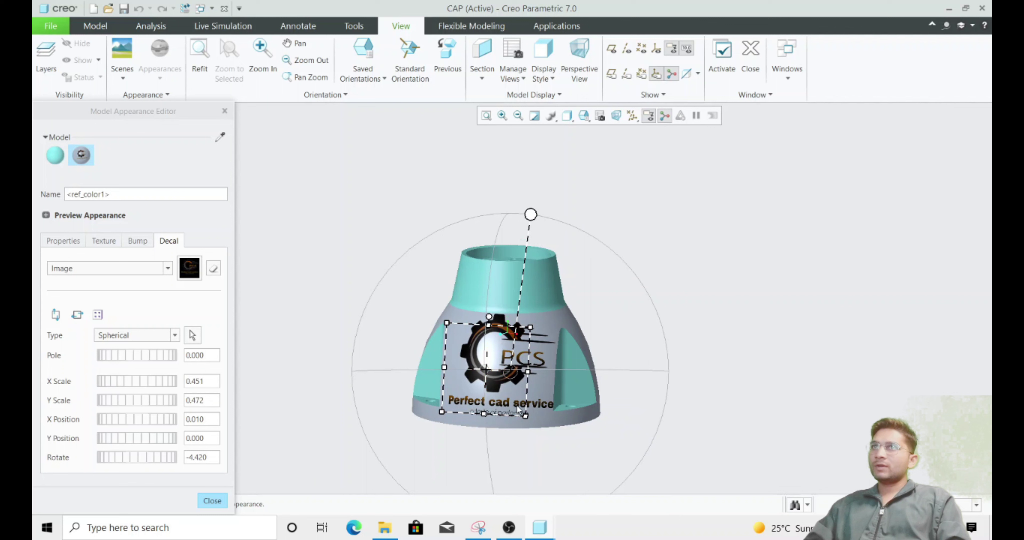
drag(531, 328, 527, 334)
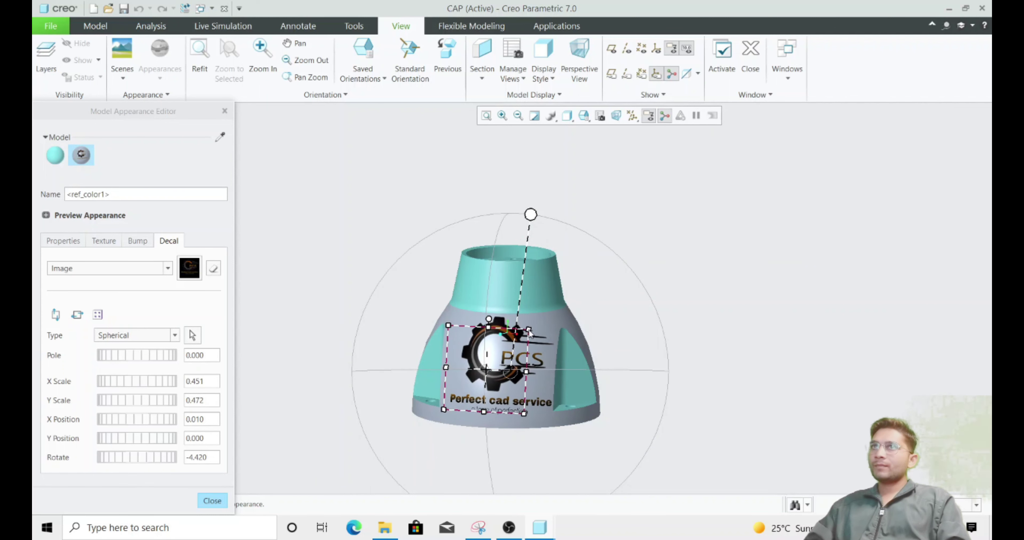
Orbit and zoom the cap to inspect the resized logo decal from above and the side.
mouse_move(524, 439)
middle_down()
mouse_move(517, 362)
mouse_move(518, 416)
mouse_move(538, 445)
mouse_move(505, 406)
middle_up()
scroll(517, 363, down, 2)
scroll(518, 416, up, 2)
scroll(527, 413, down, 1)
scroll(529, 437, up, 2)
scroll(517, 439, down, 2)
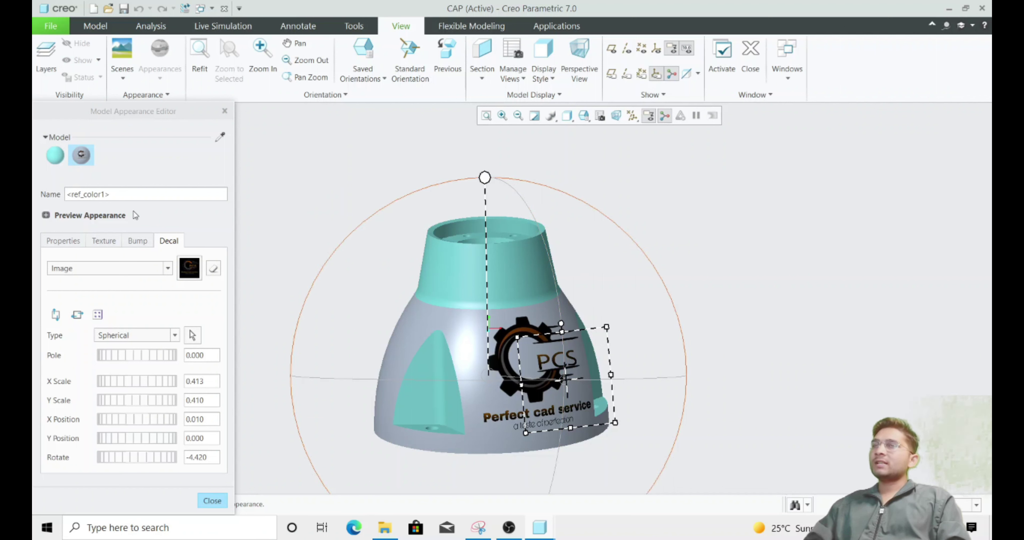
Open the ptc-std-brass appearance's Color Editor to show its RGB 114.5, 201.2, 205.0.
click(55, 157)
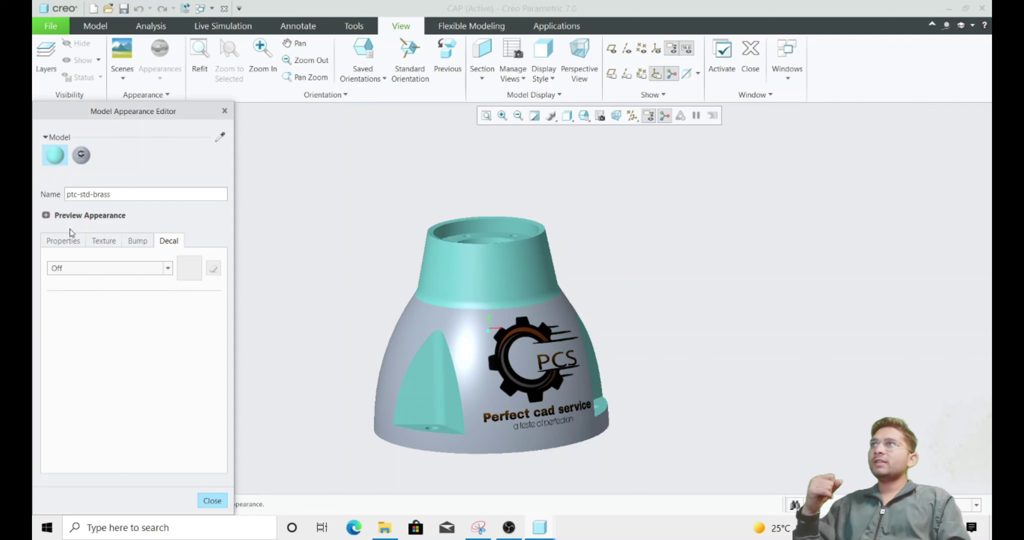
click(62, 241)
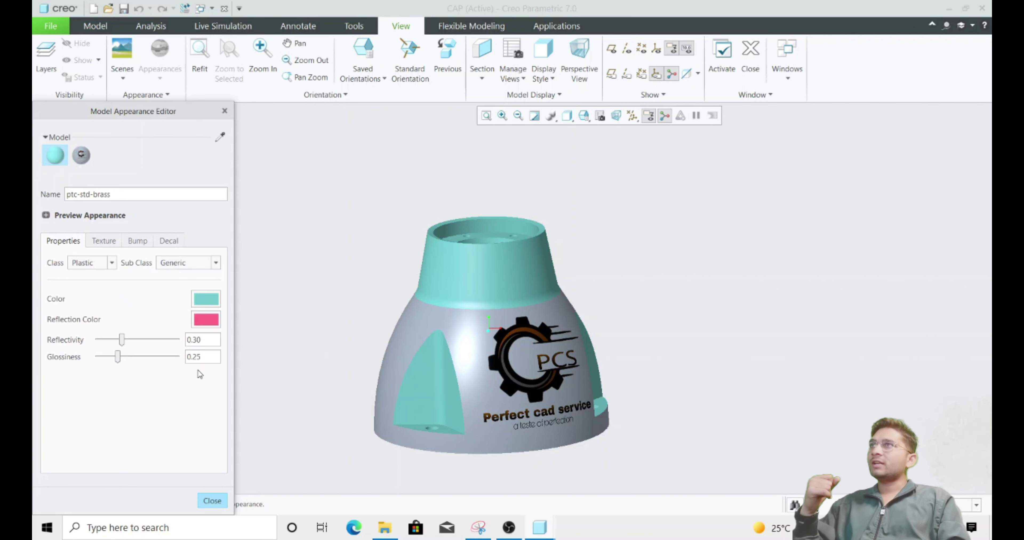
click(199, 300)
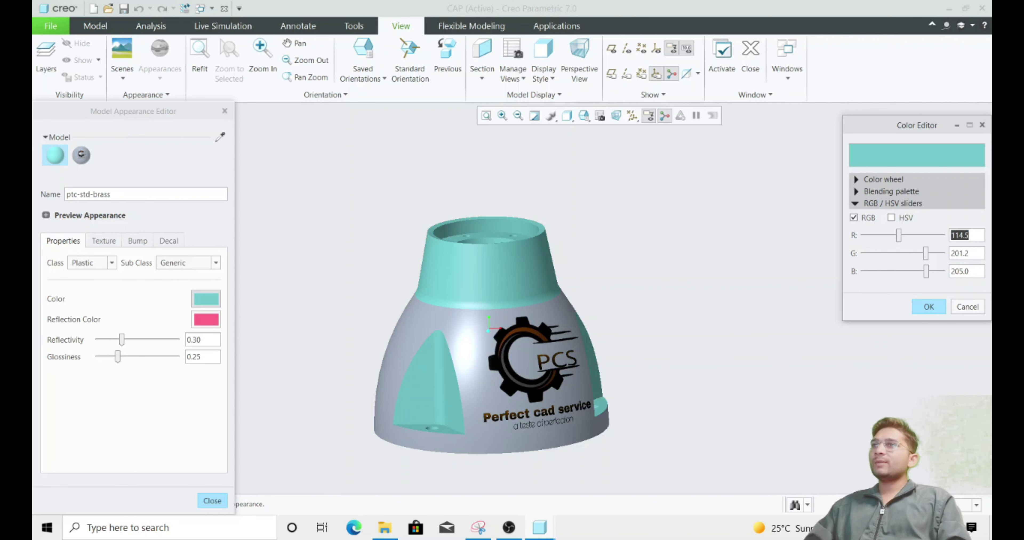
Snip the Color Editor's RGB values with Snipping Tool and move the snip to mid-screen.
click(107, 525)
text(snap)
key(Return)
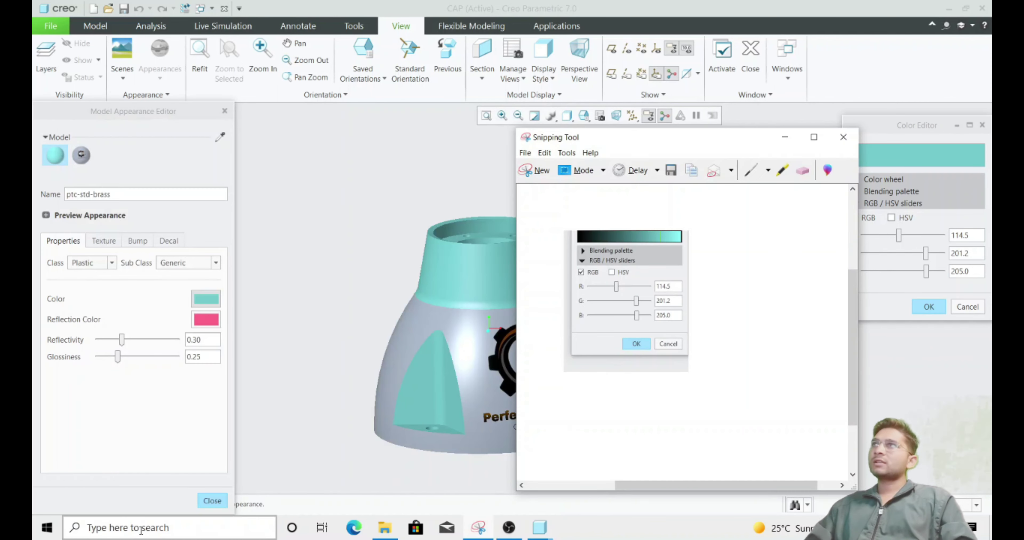
click(529, 172)
mouse_move(843, 115)
mouse_down()
mouse_move(890, 203)
mouse_move(991, 334)
mouse_up()
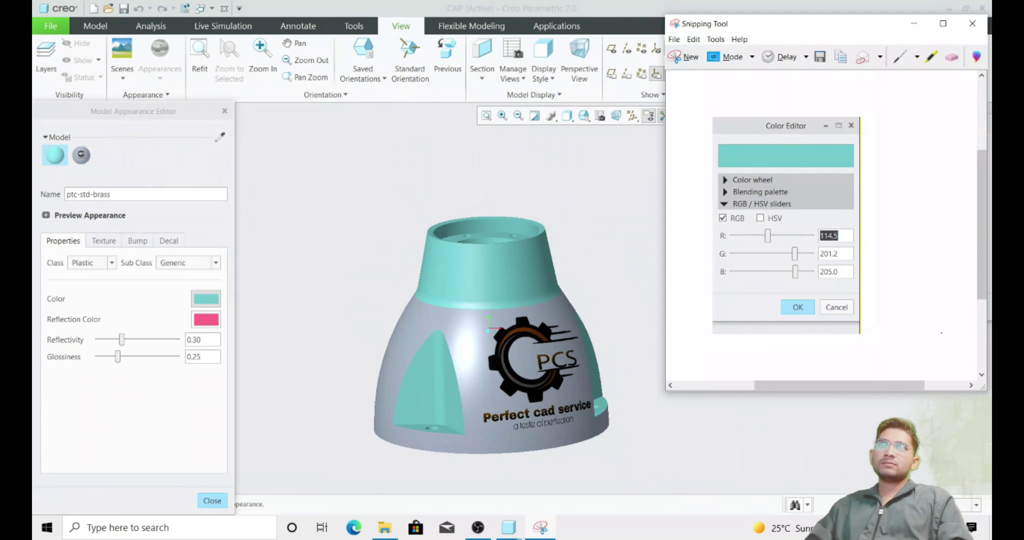
mouse_move(805, 28)
mouse_down()
mouse_move(677, 53)
mouse_move(599, 82)
mouse_up()
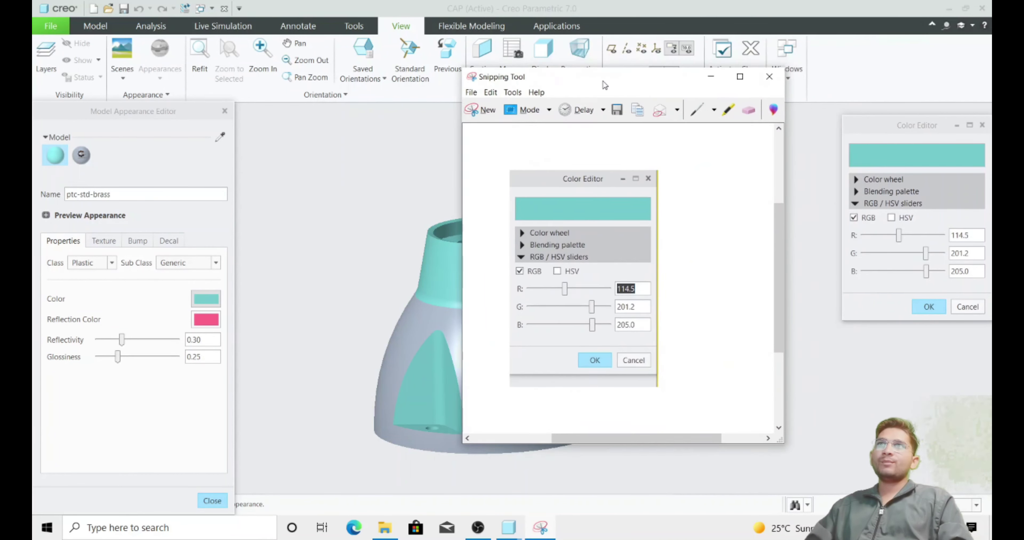
Enter R 114.5, G 201.2, B 205.0 for ref_color1 in the Color Editor and confirm.
click(83, 156)
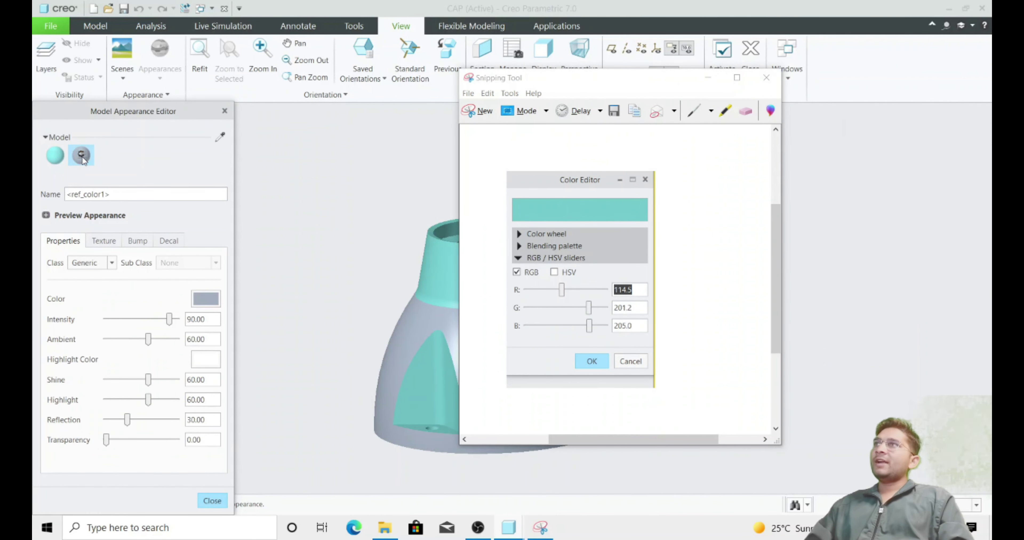
click(208, 301)
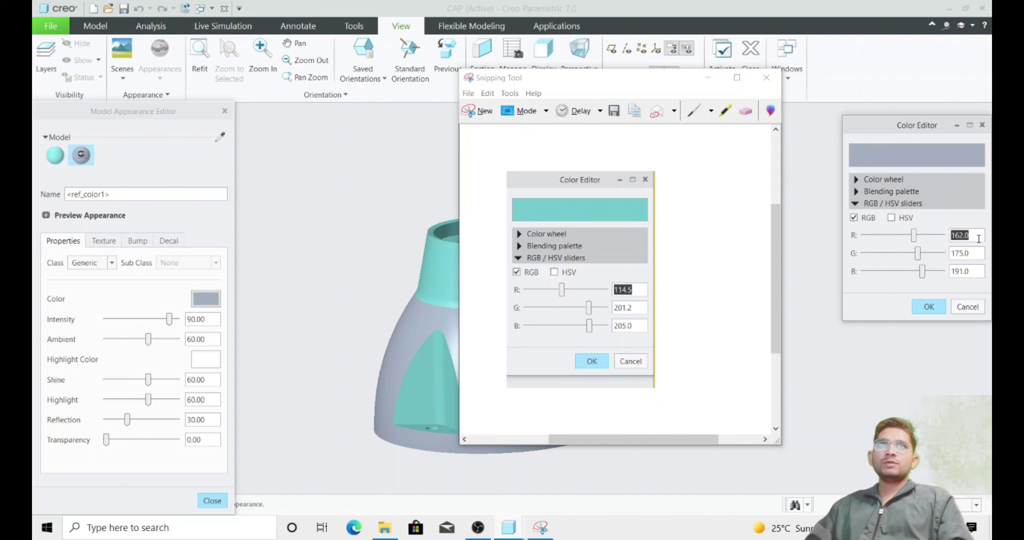
text(114.5)
double_click(958, 253)
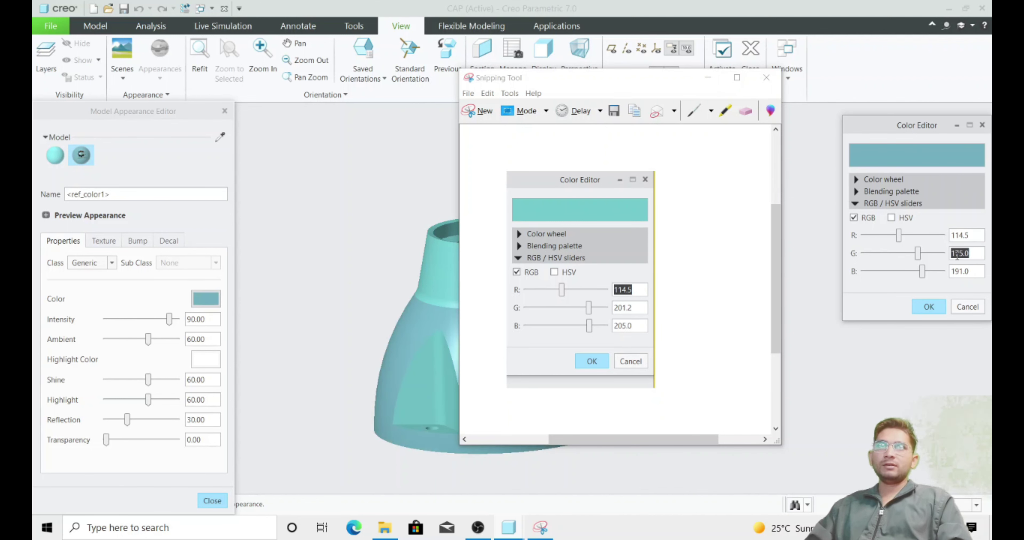
text(201)
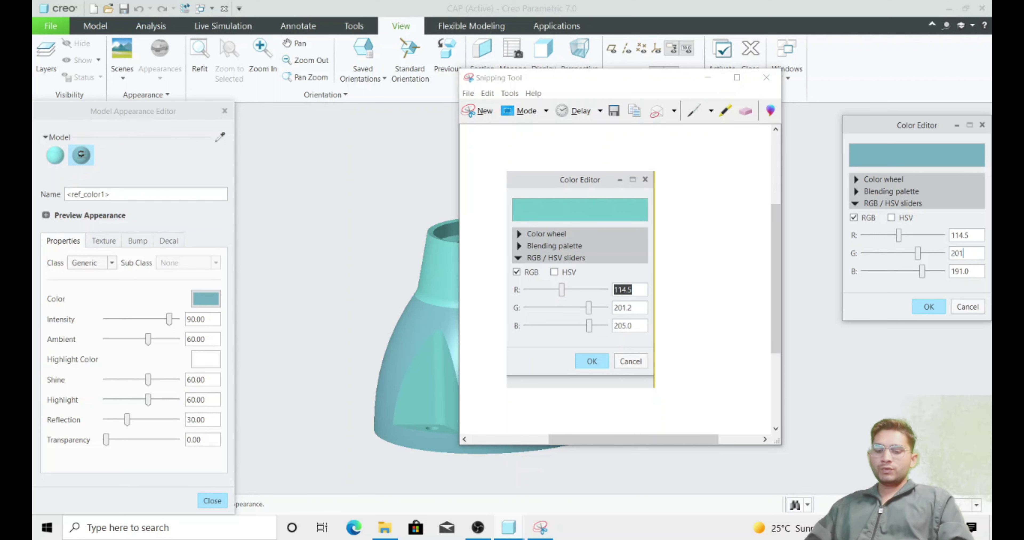
text(.2)
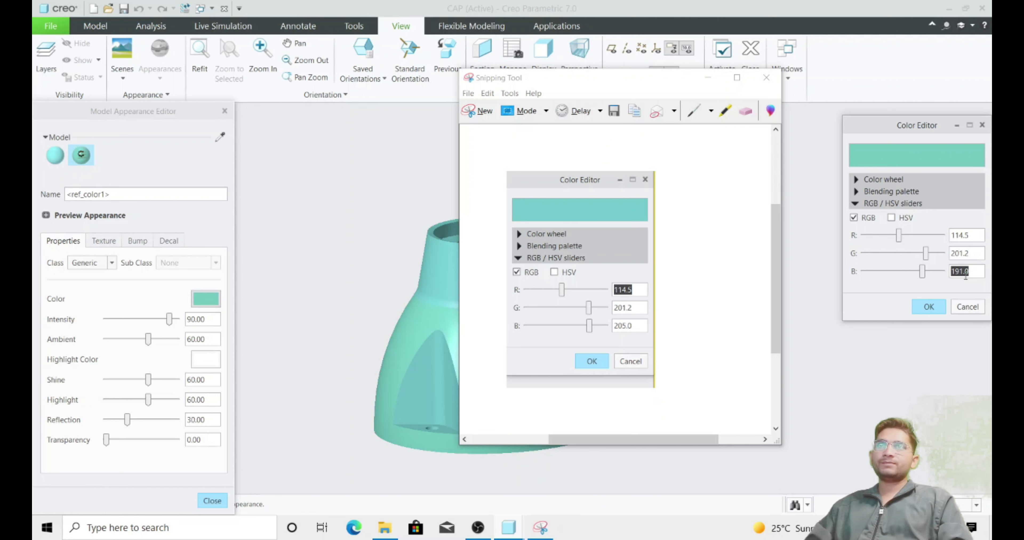
text(205.0)
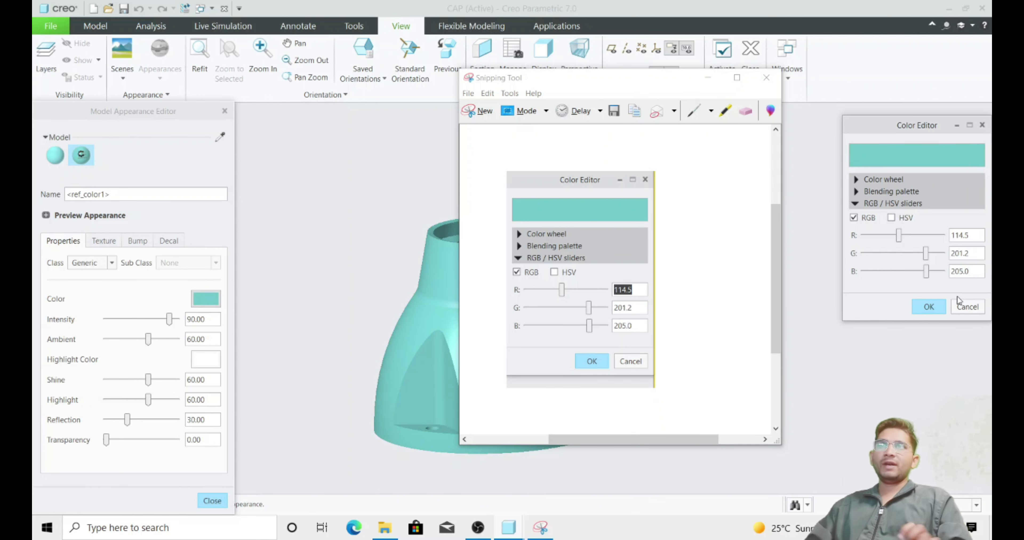
click(929, 307)
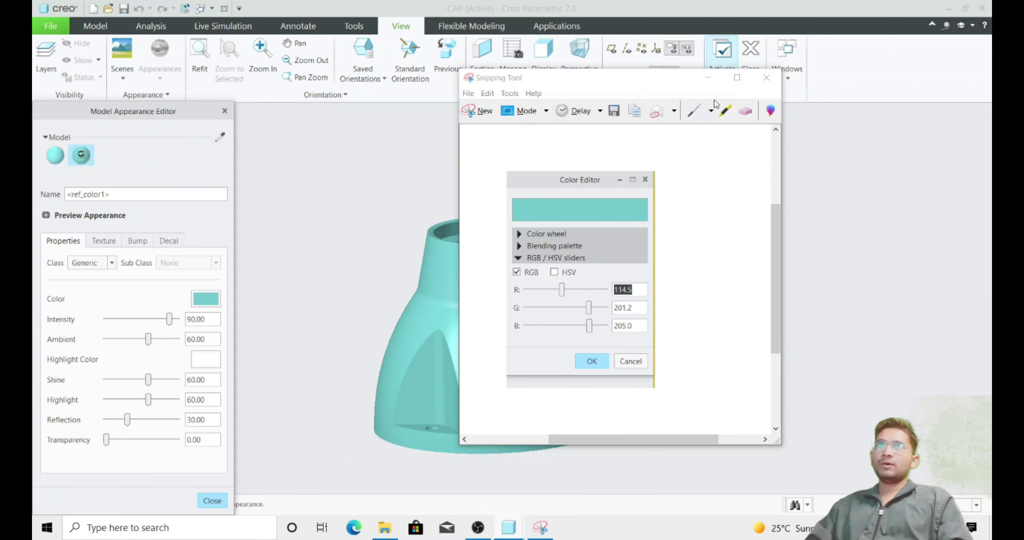
Hide the snip and orbit the teal cap to view its PCS decal, cavity, rib and underside.
click(714, 84)
middle_drag(560, 423, 581, 390)
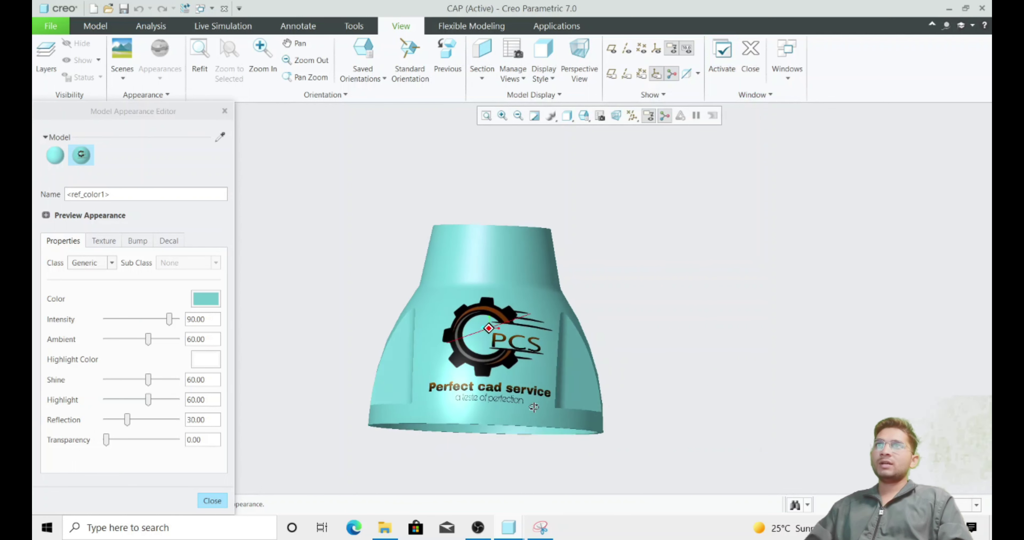
mouse_move(764, 419)
middle_down()
mouse_move(642, 393)
mouse_move(681, 353)
mouse_move(682, 331)
mouse_move(661, 392)
mouse_move(638, 409)
mouse_move(535, 423)
mouse_move(551, 422)
middle_up()
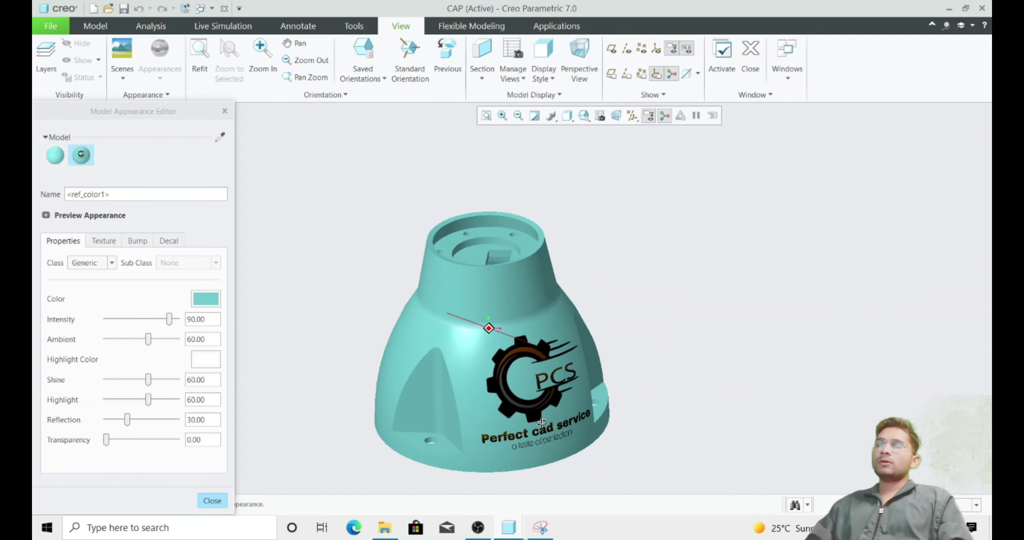
mouse_move(683, 437)
middle_down()
mouse_move(670, 418)
mouse_move(640, 411)
mouse_move(603, 459)
middle_up()
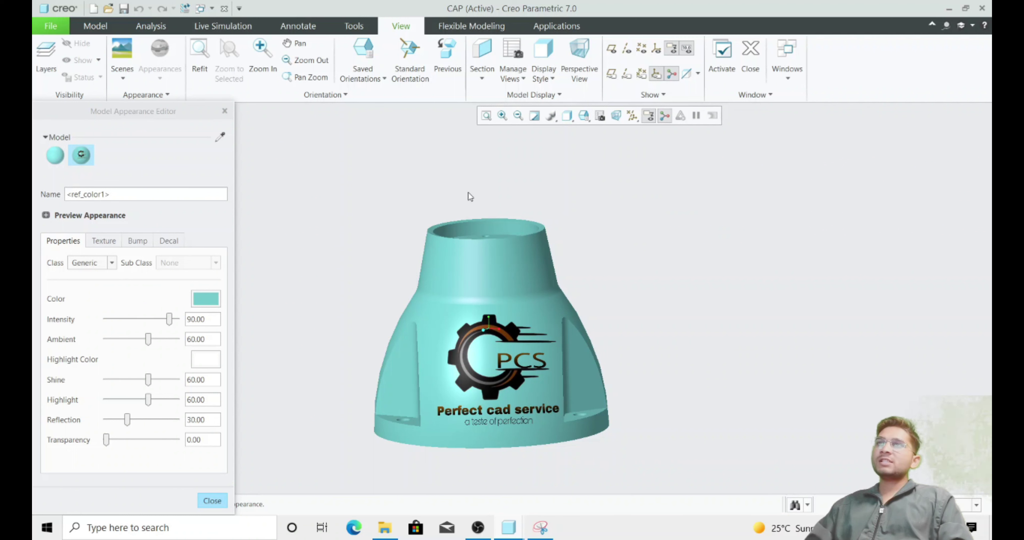
middle_drag(618, 451, 638, 448)
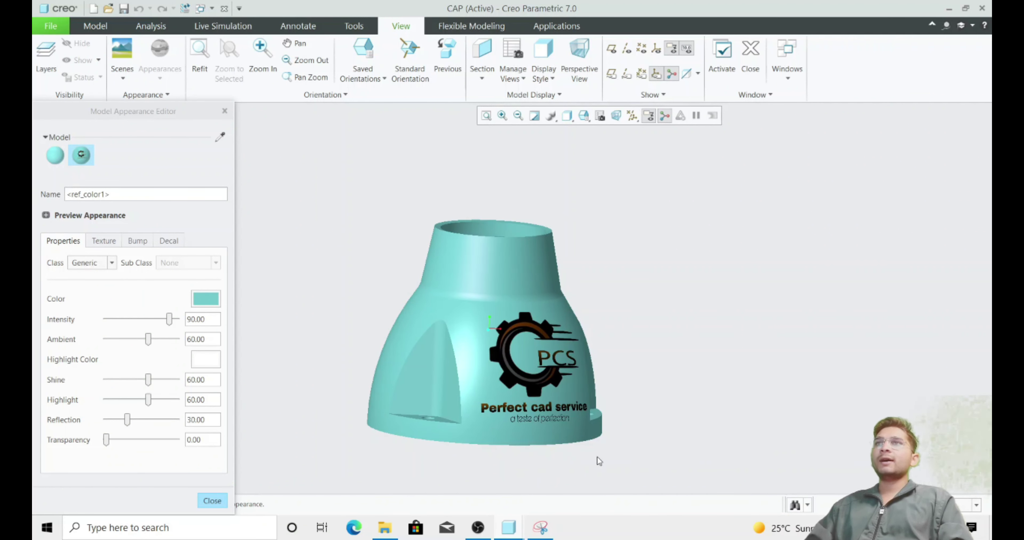
middle_drag(519, 424, 520, 390)
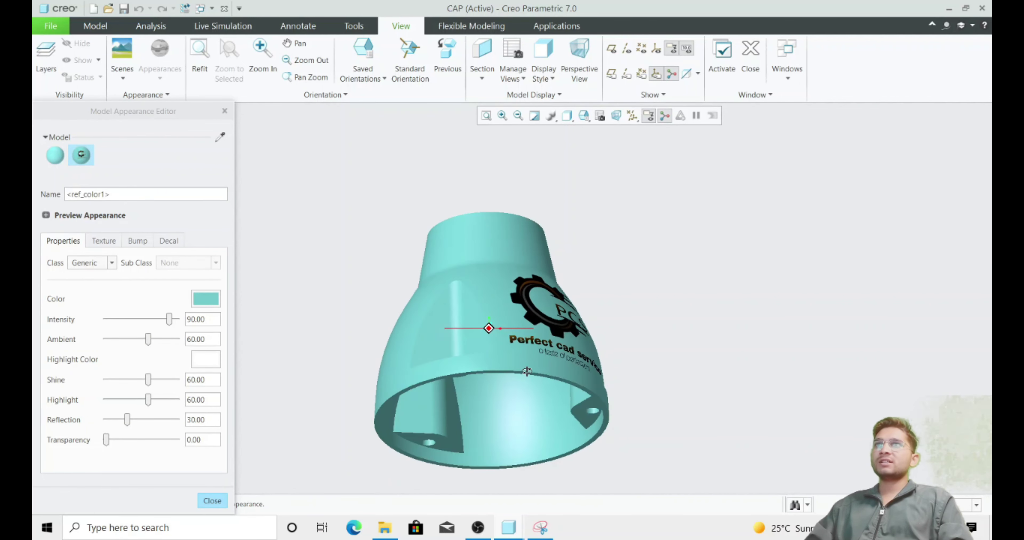